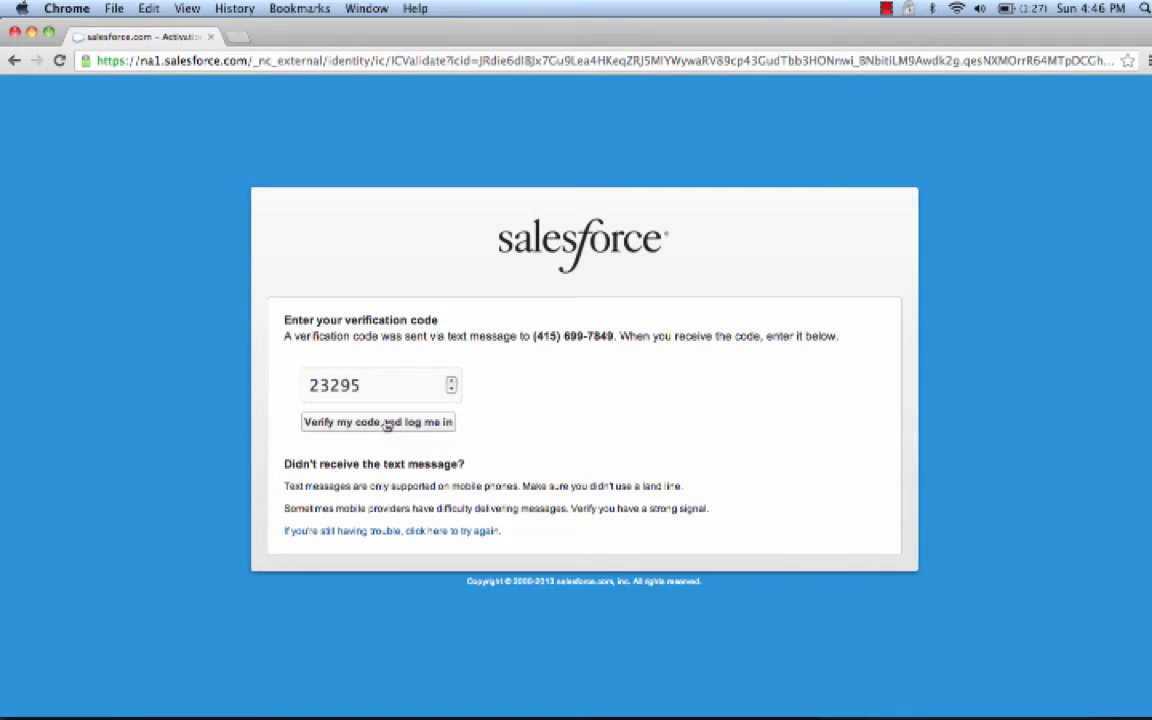
Step: Submit the verification code to log in, then open Permission Sets under Manage Users in Setup
click(385, 424)
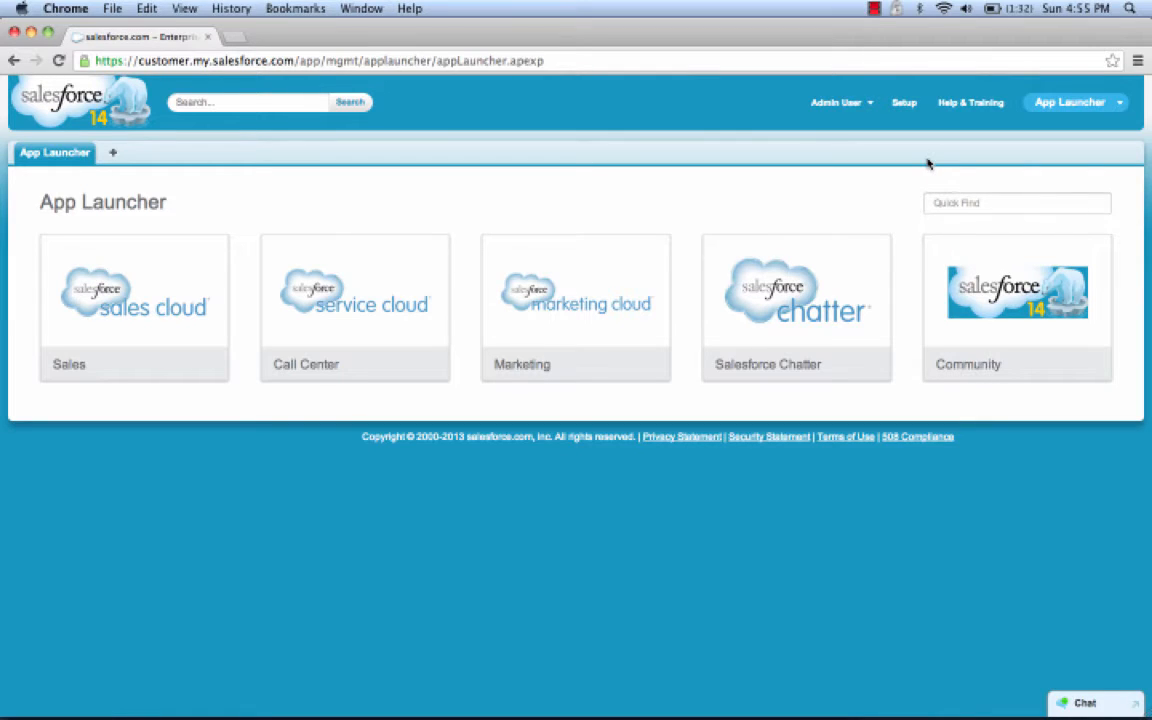
click(899, 104)
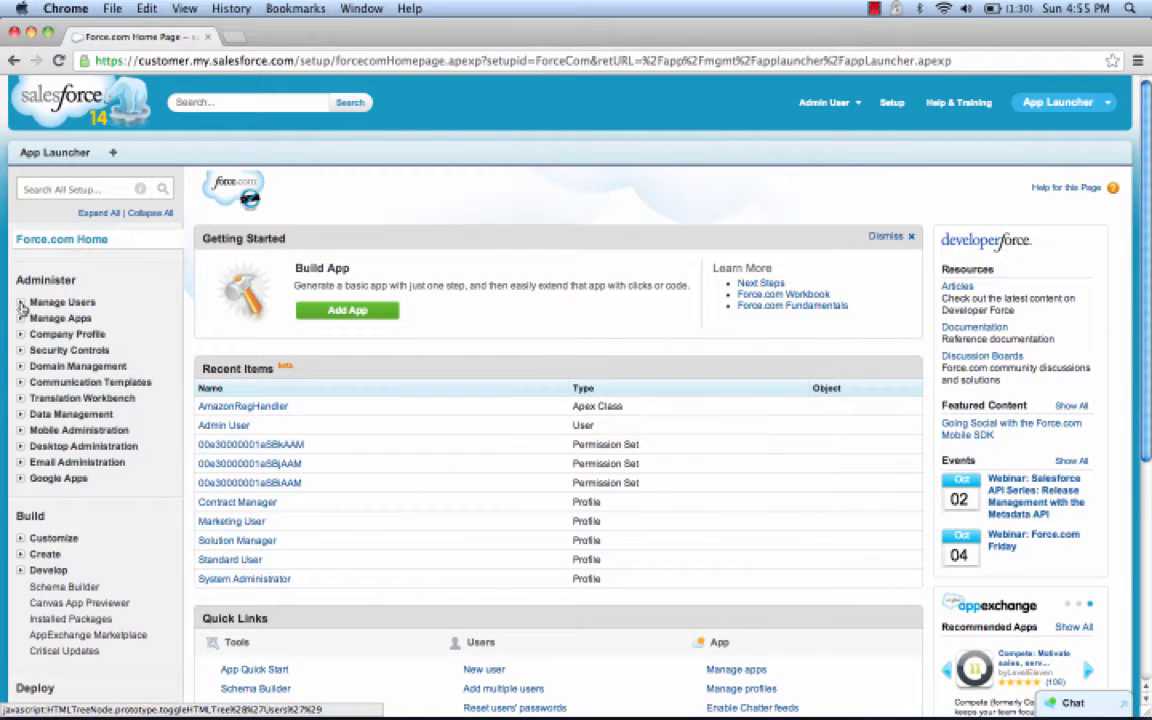
click(20, 302)
click(86, 372)
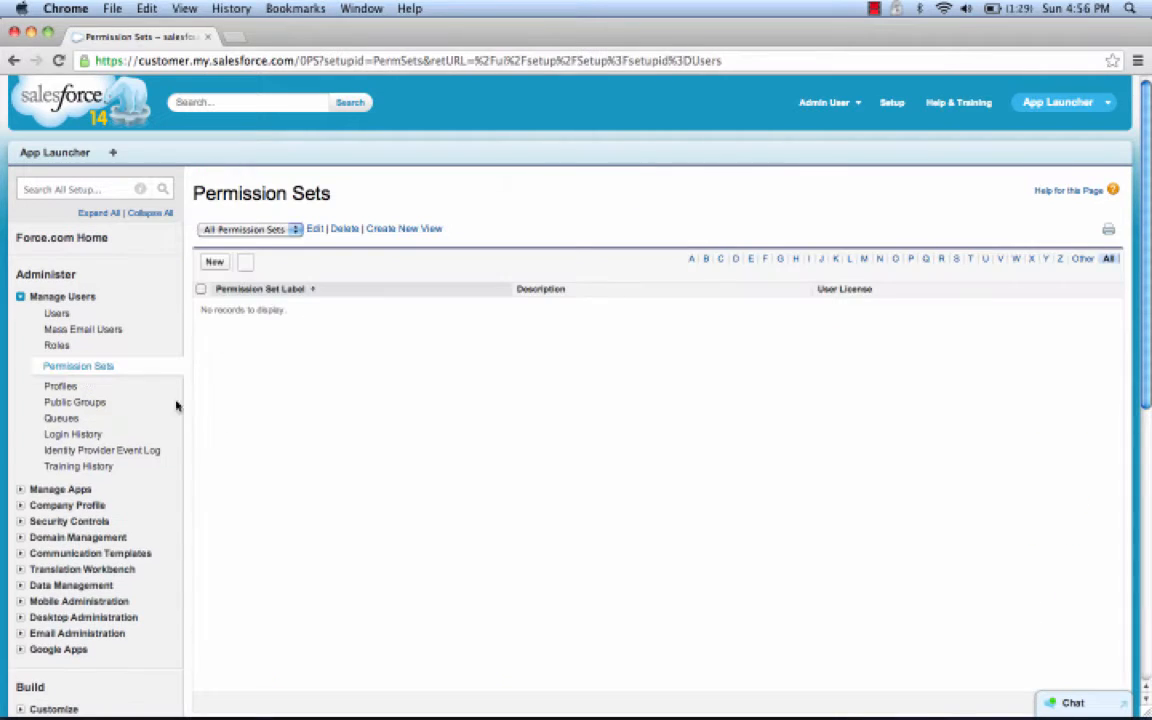
Step: Create the 'Two Factor Authentication Required' permission set with the Salesforce user license
click(215, 263)
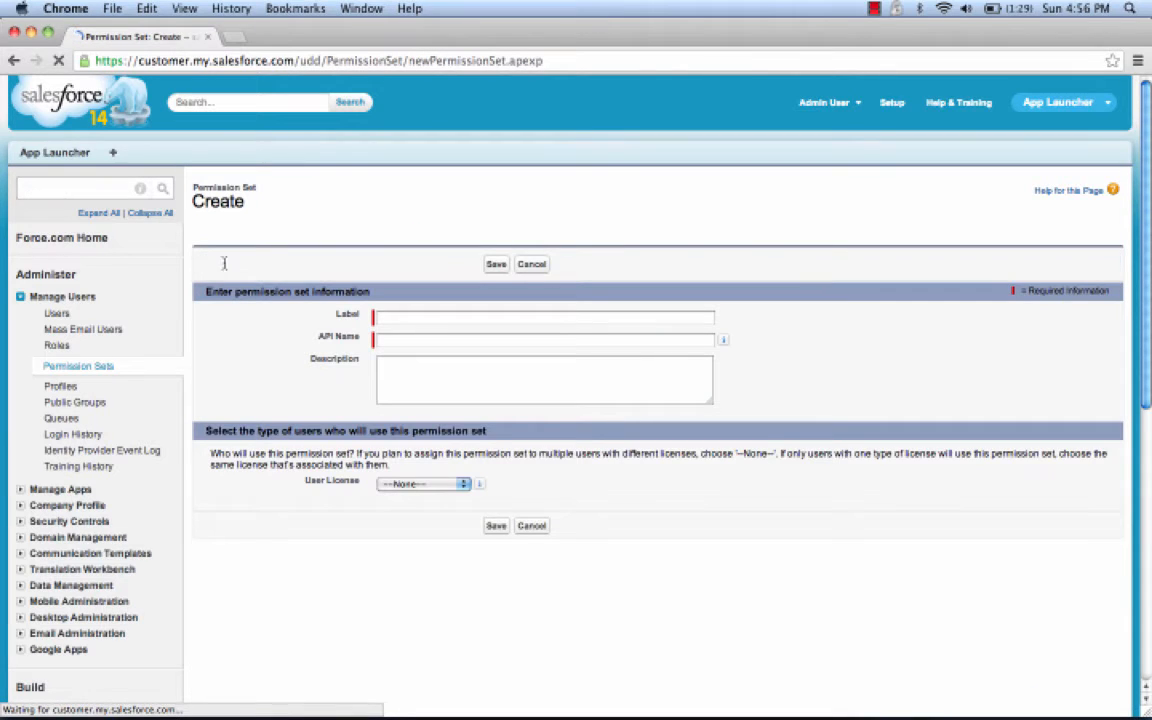
click(411, 318)
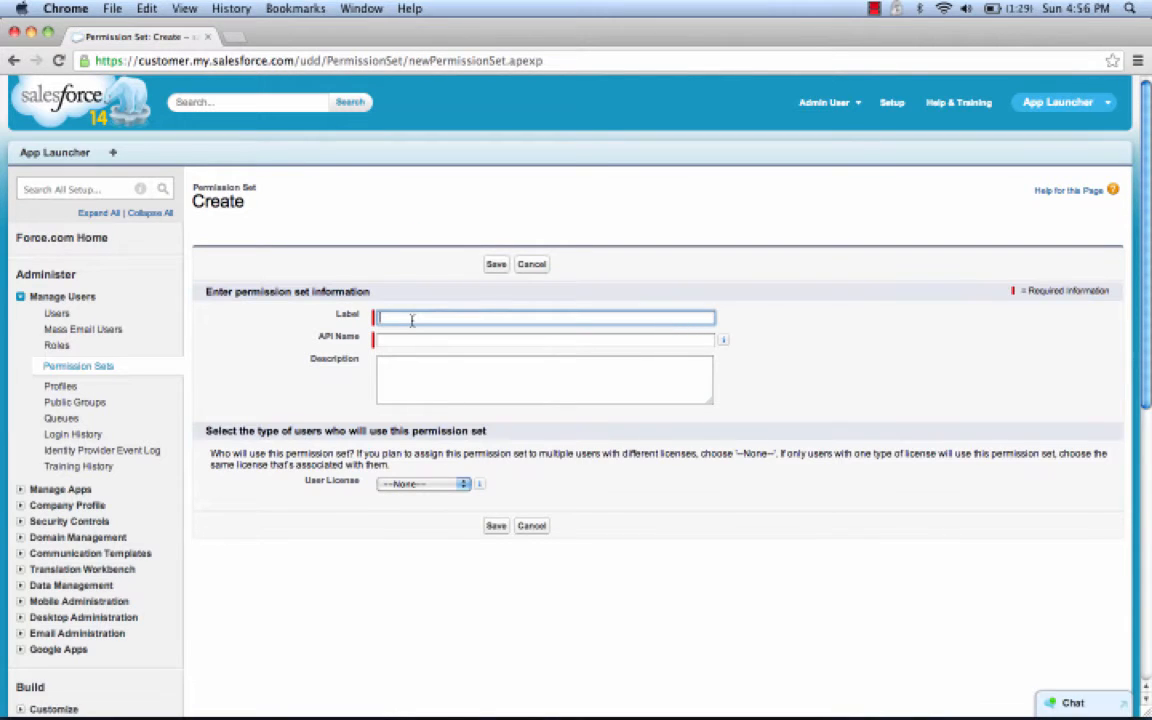
key(ctrl+v)
click(448, 483)
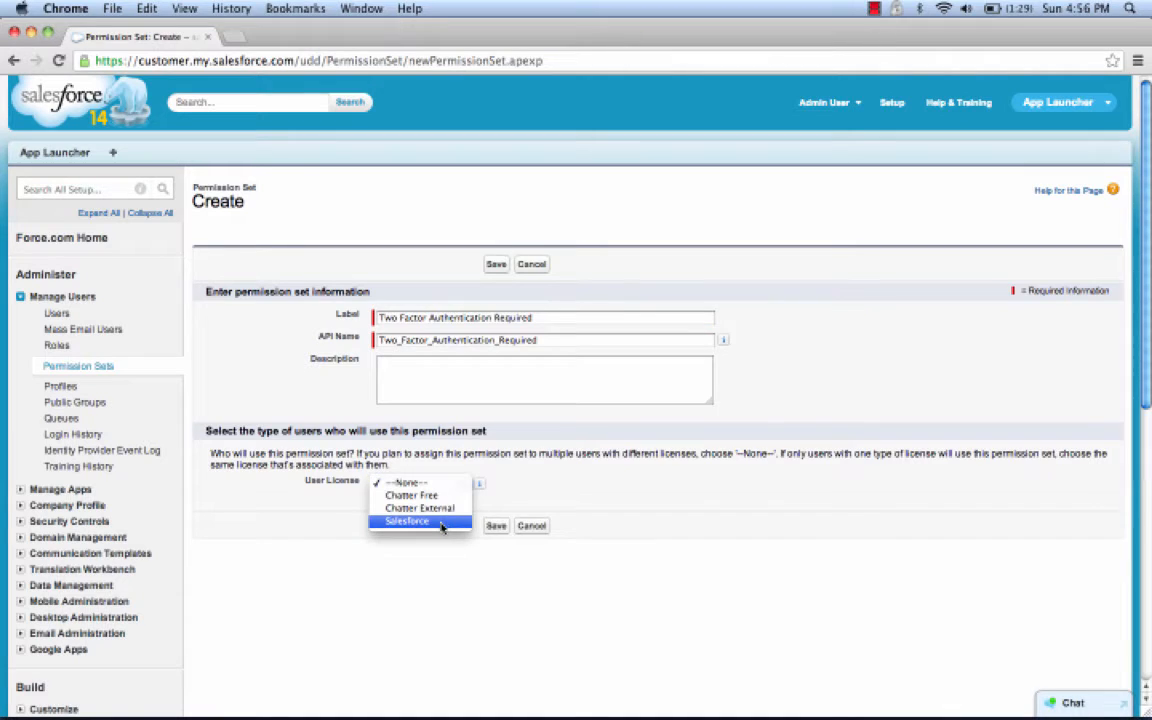
click(441, 522)
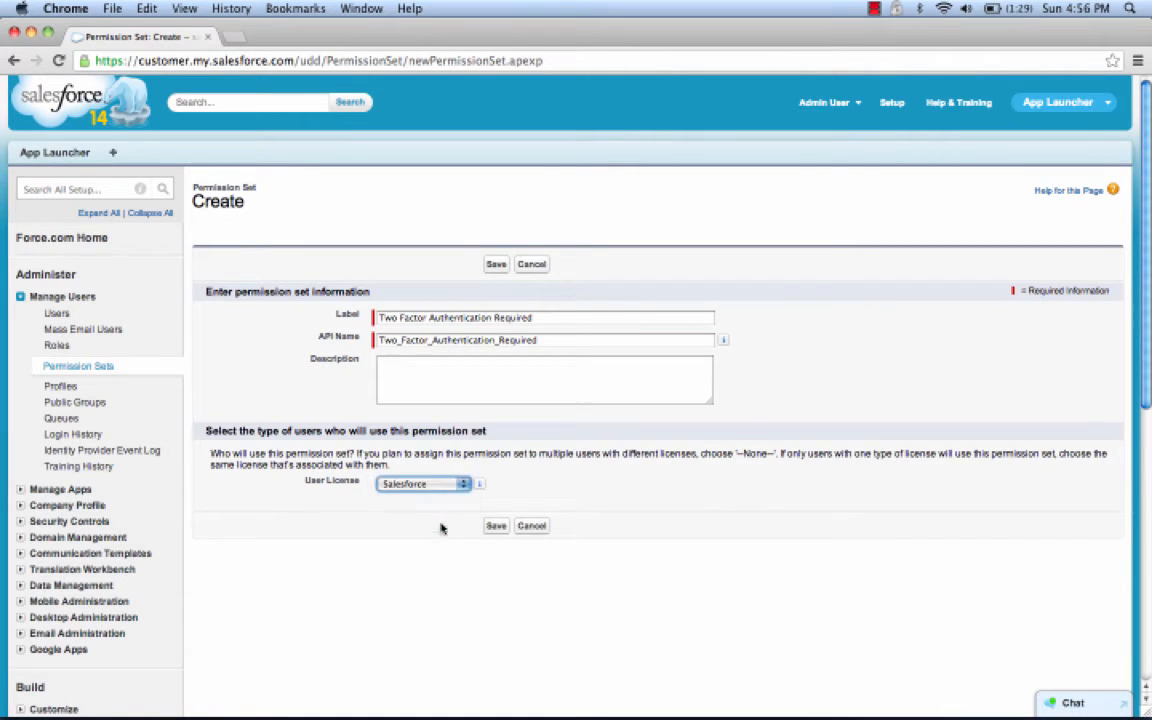
click(495, 526)
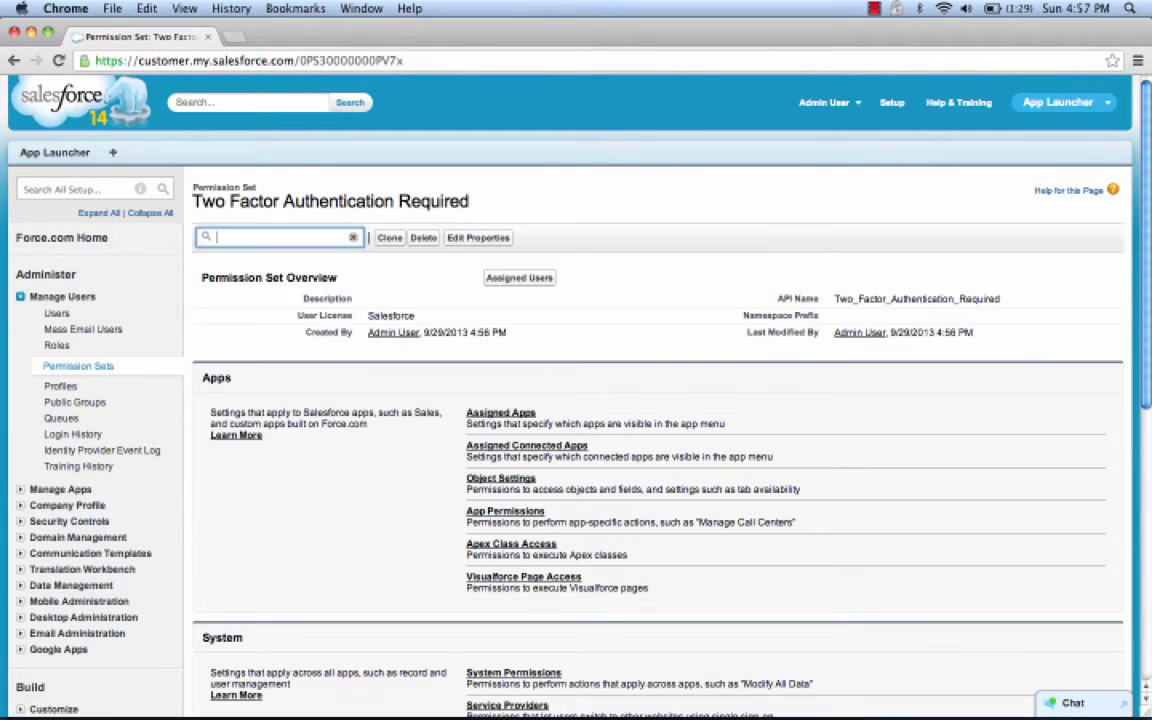
Step: Enable the Two-Factor Authentication for User Interface Logins system permission in the set and save
text(Two)
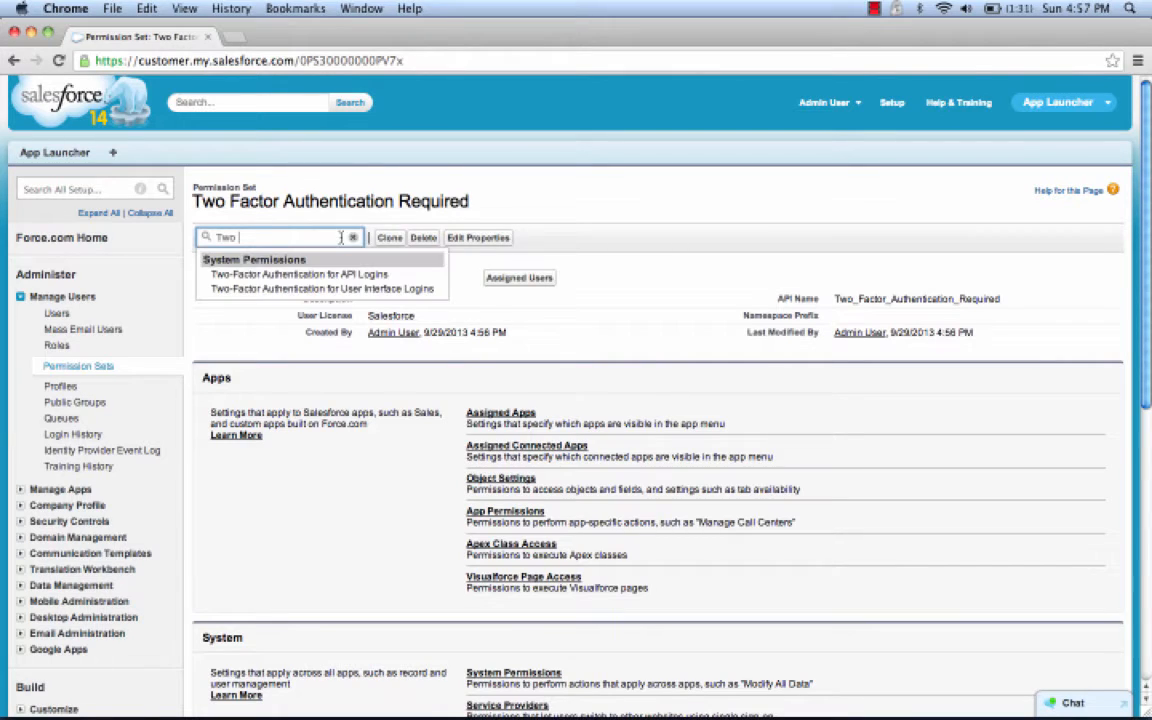
click(388, 289)
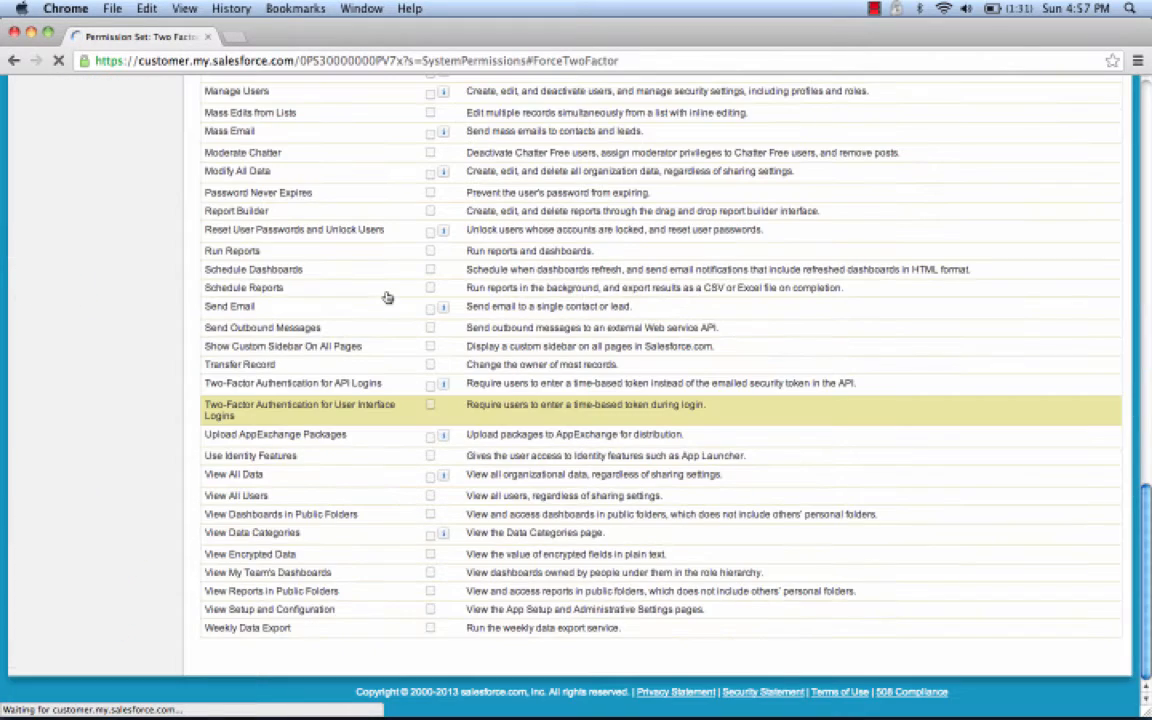
scroll(411, 416, up, 10)
scroll(415, 415, up, 5)
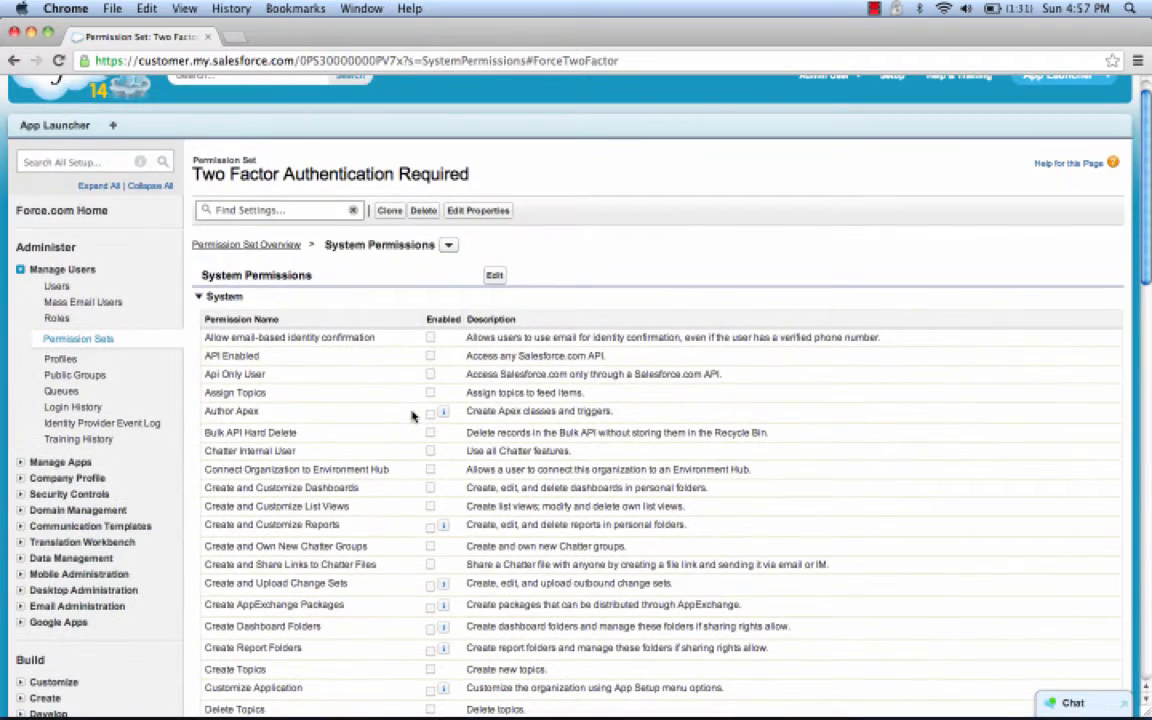
click(494, 274)
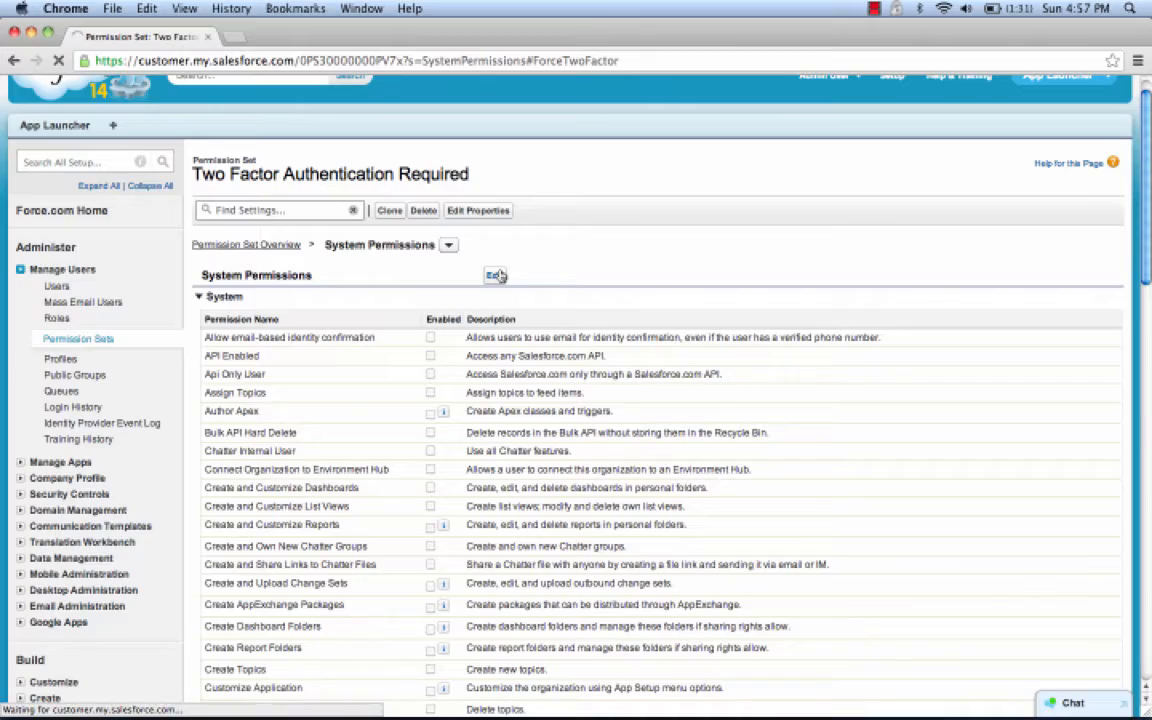
scroll(500, 274, down, 8)
scroll(501, 275, down, 15)
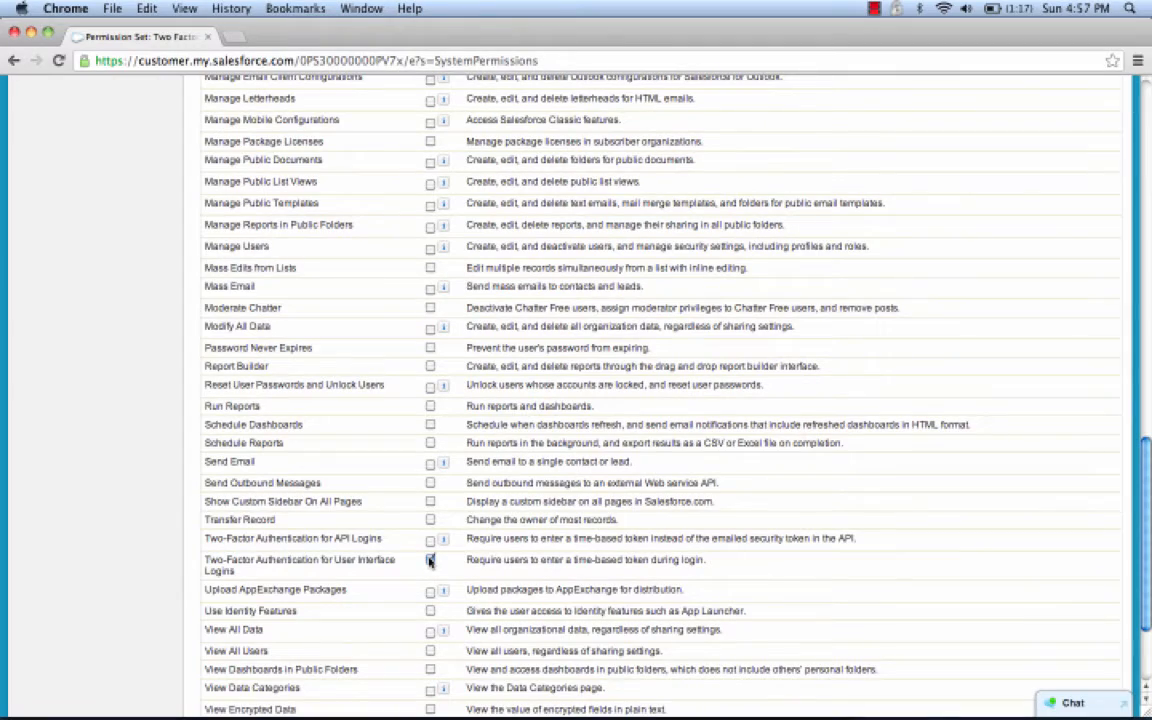
scroll(430, 561, up, 20)
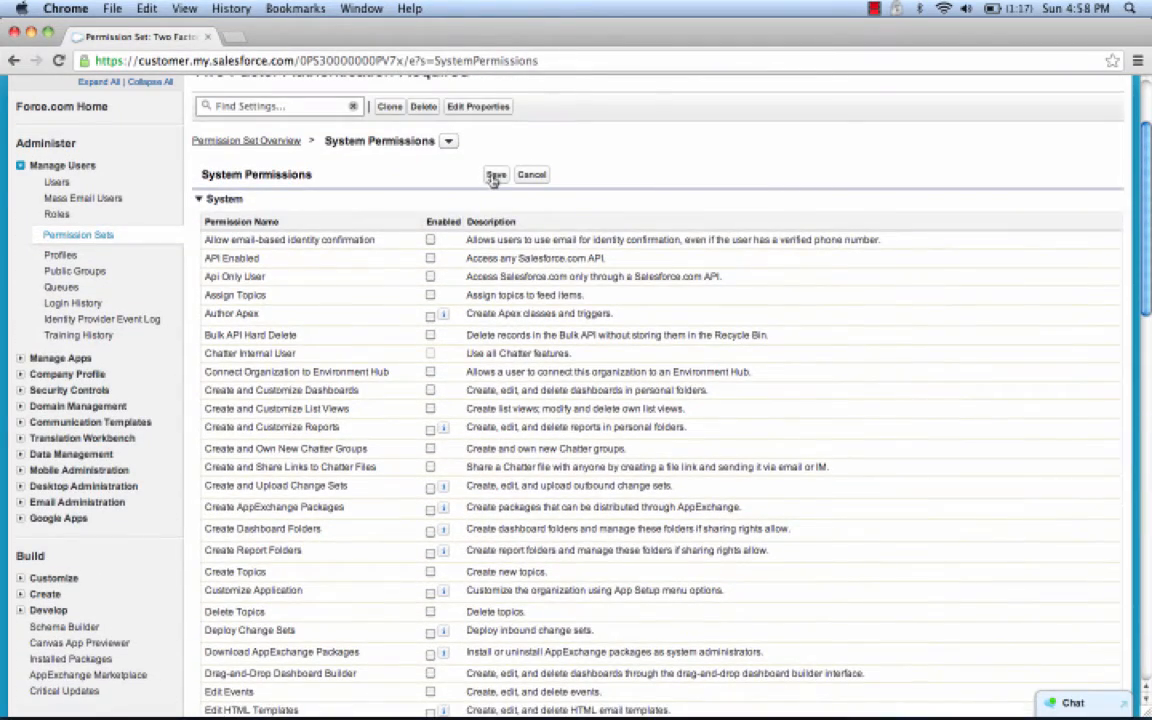
click(495, 175)
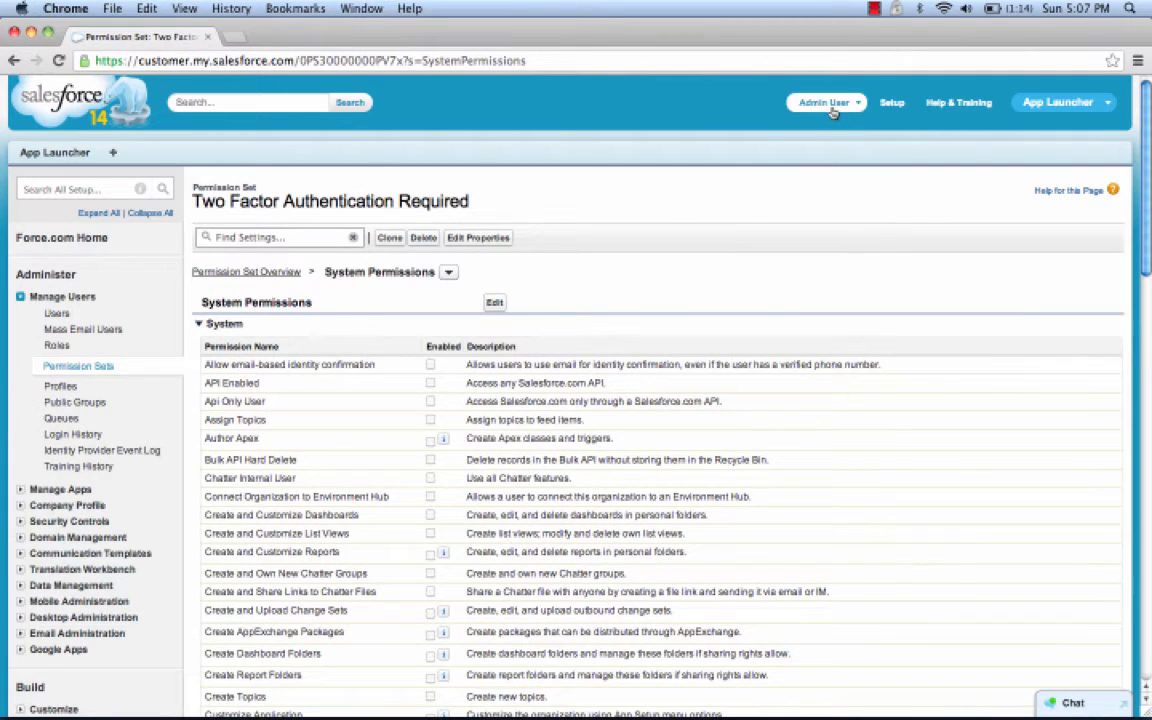
Step: Add 'Two Factor Authentication Required' to the admin user's enabled permission sets via Advanced User Details
click(825, 102)
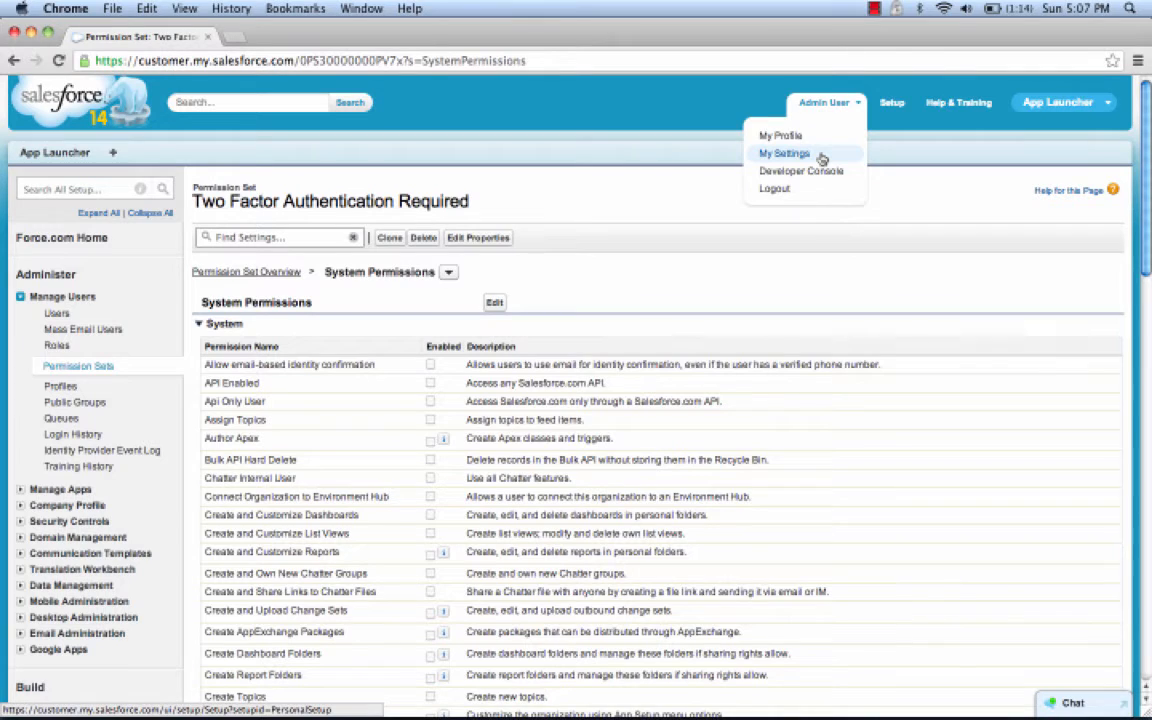
click(821, 159)
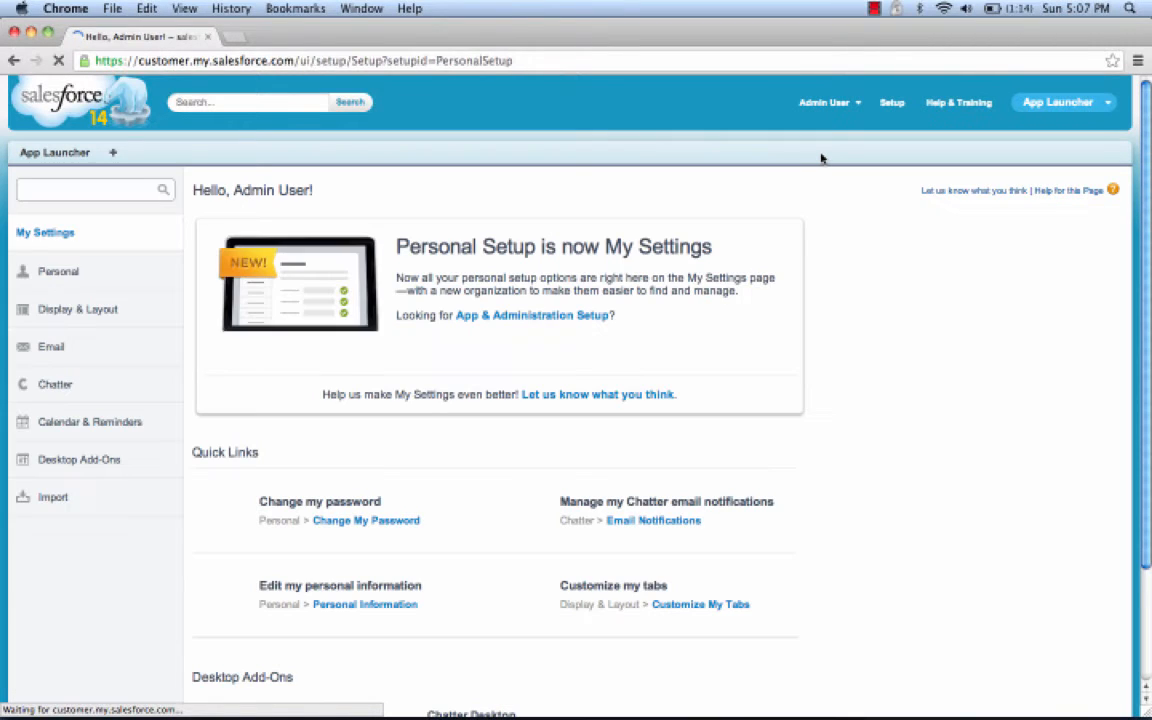
click(57, 270)
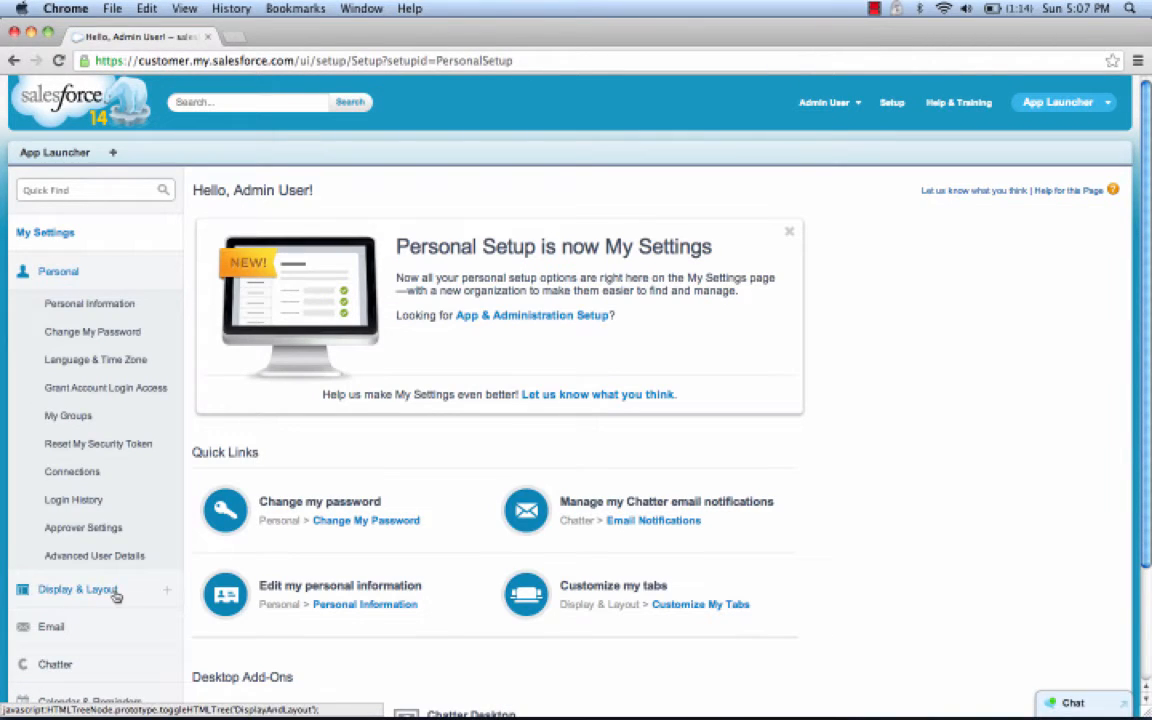
click(105, 556)
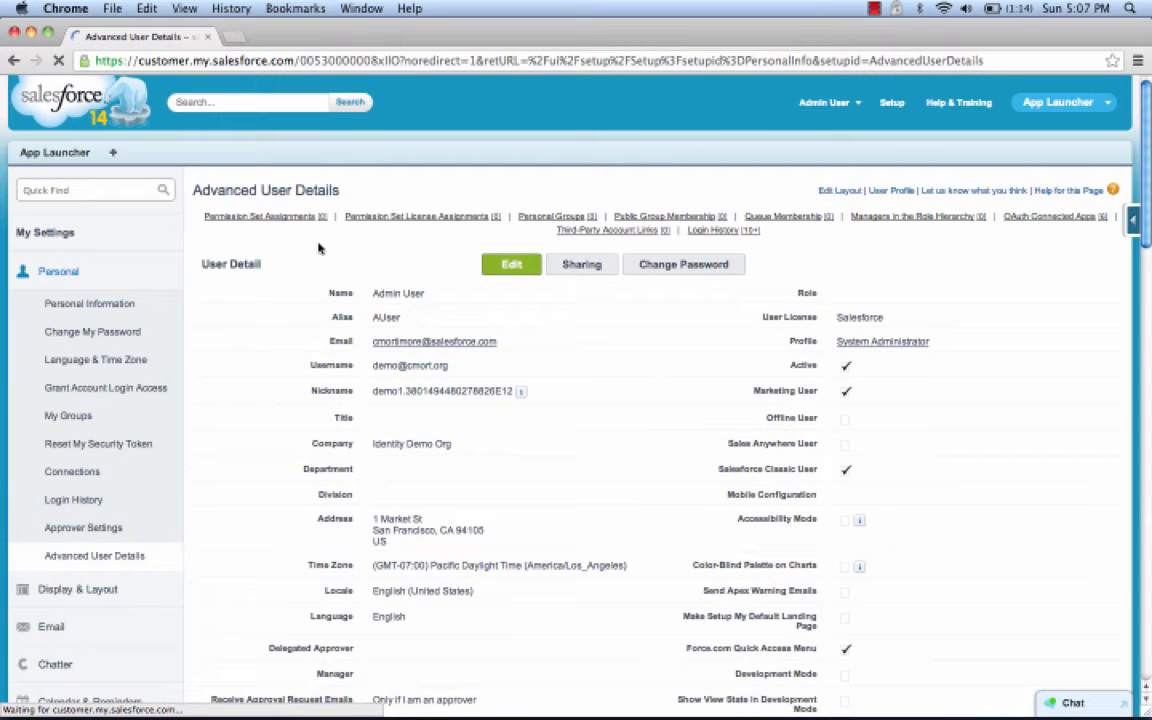
mouse_move(287, 222)
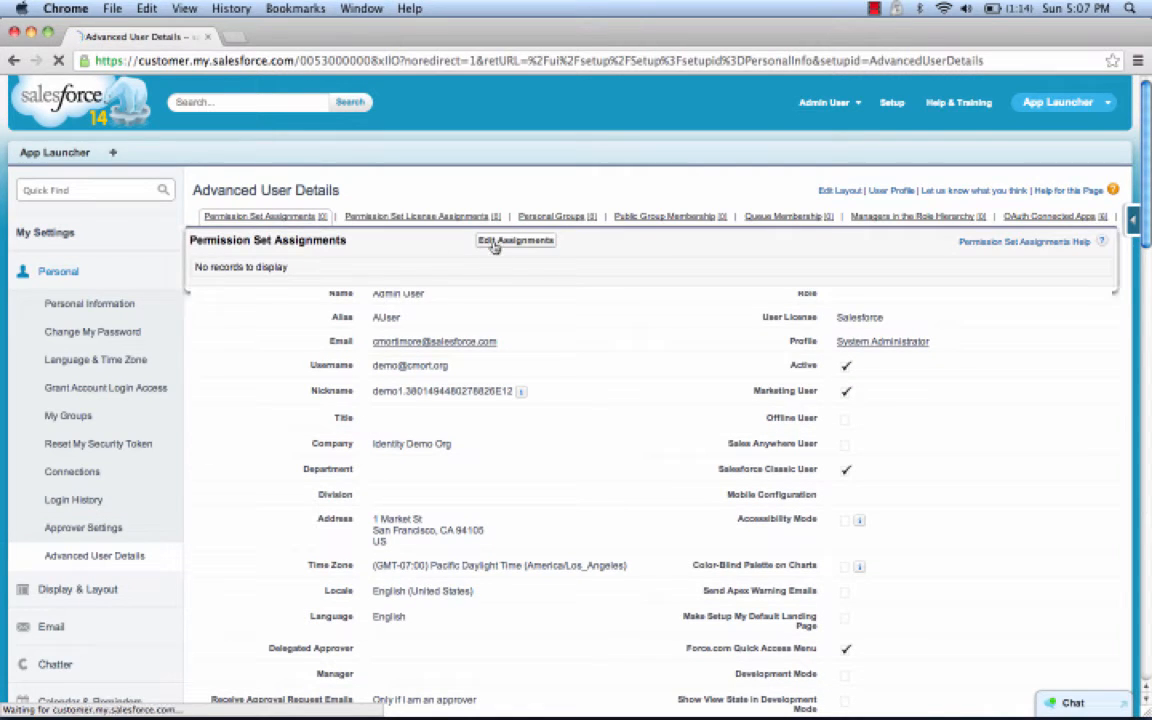
click(493, 246)
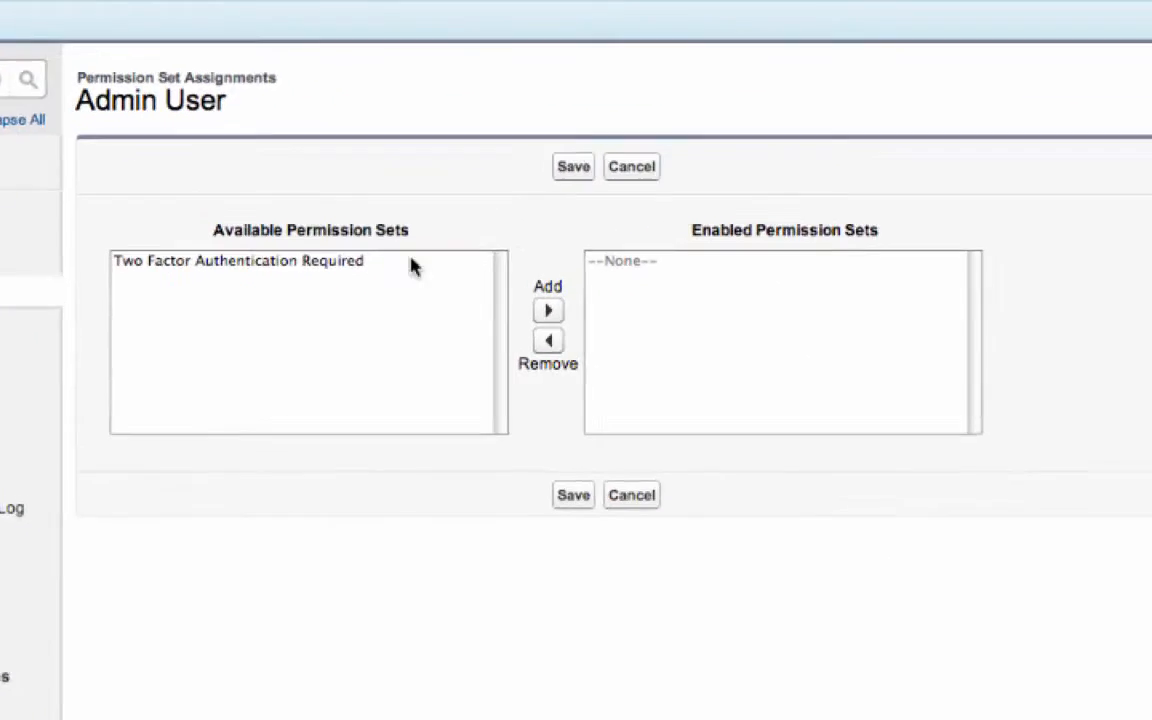
click(367, 299)
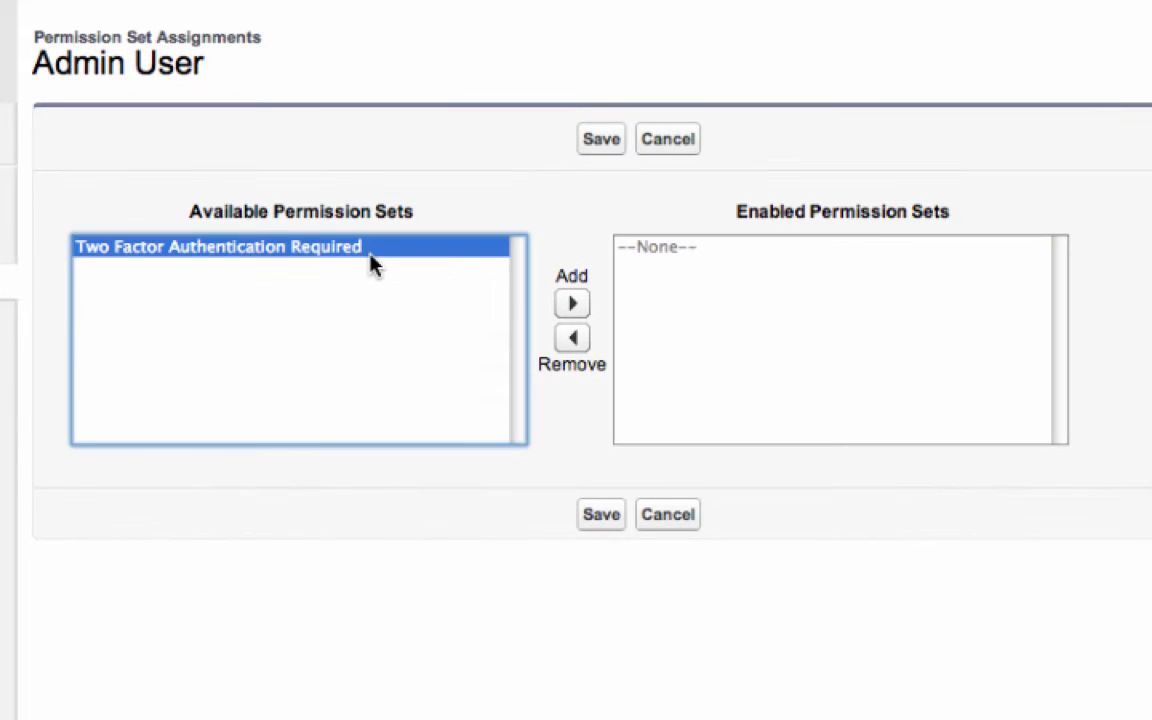
click(571, 303)
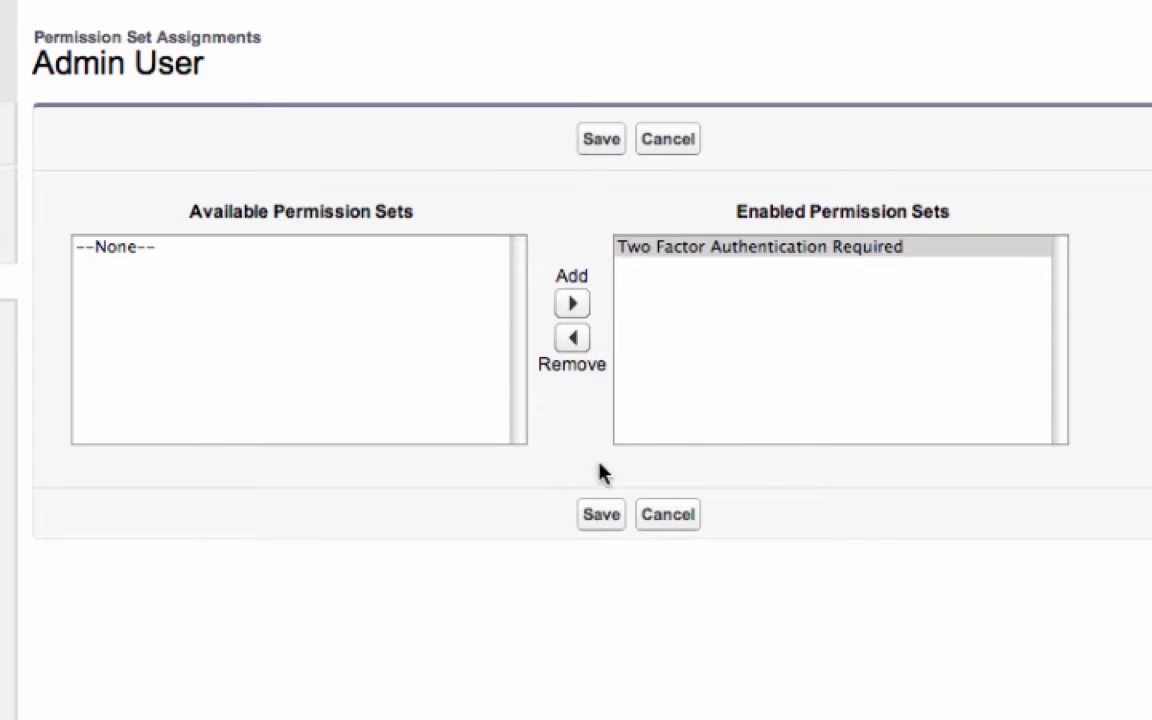
click(600, 516)
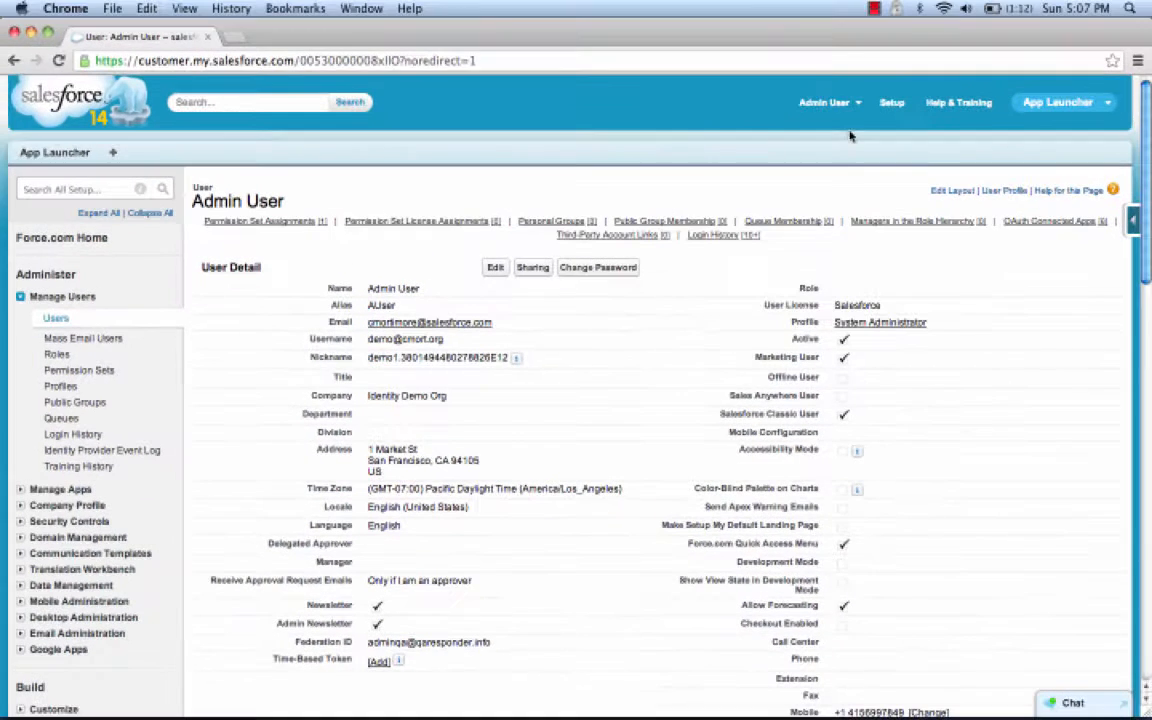
Step: Log out of the admin account and log back in to reach the Add a Time-Based Token page
click(836, 112)
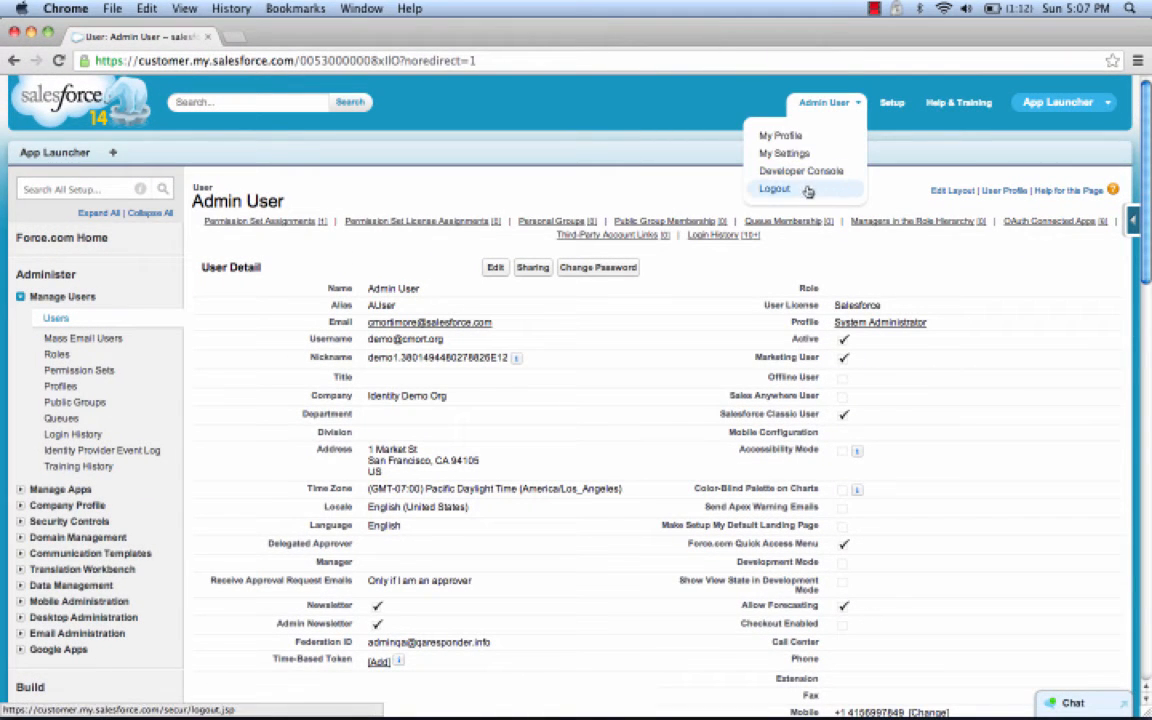
click(772, 188)
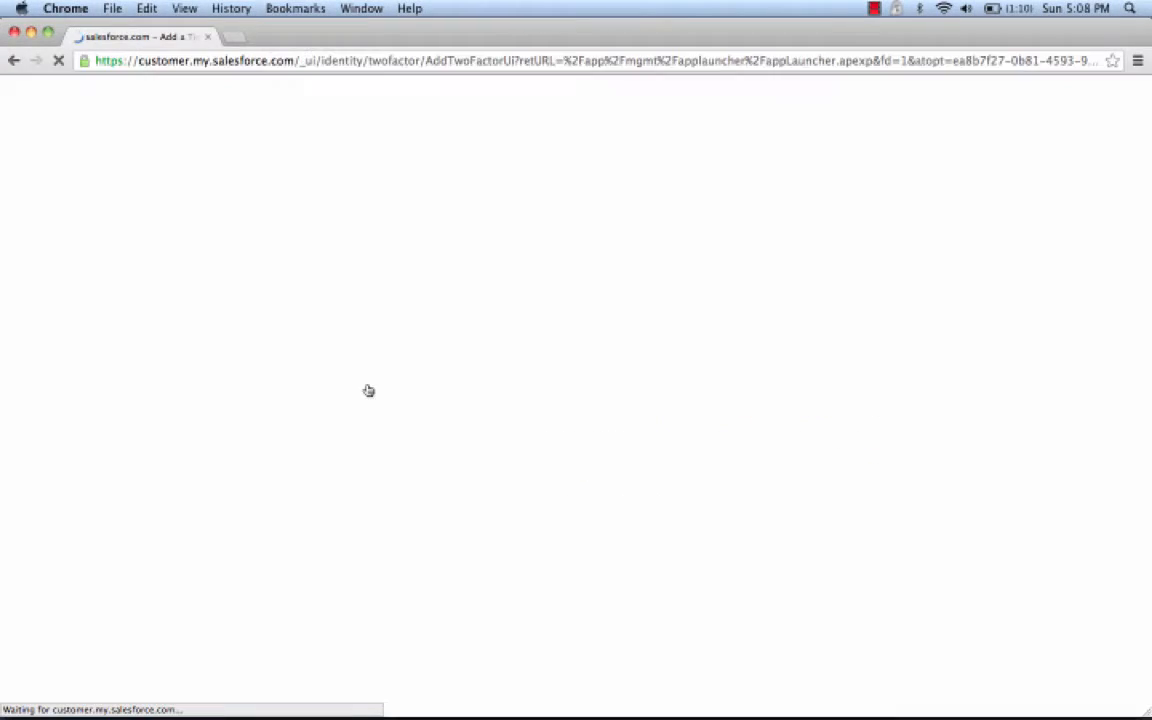
scroll(901, 150, down, 2)
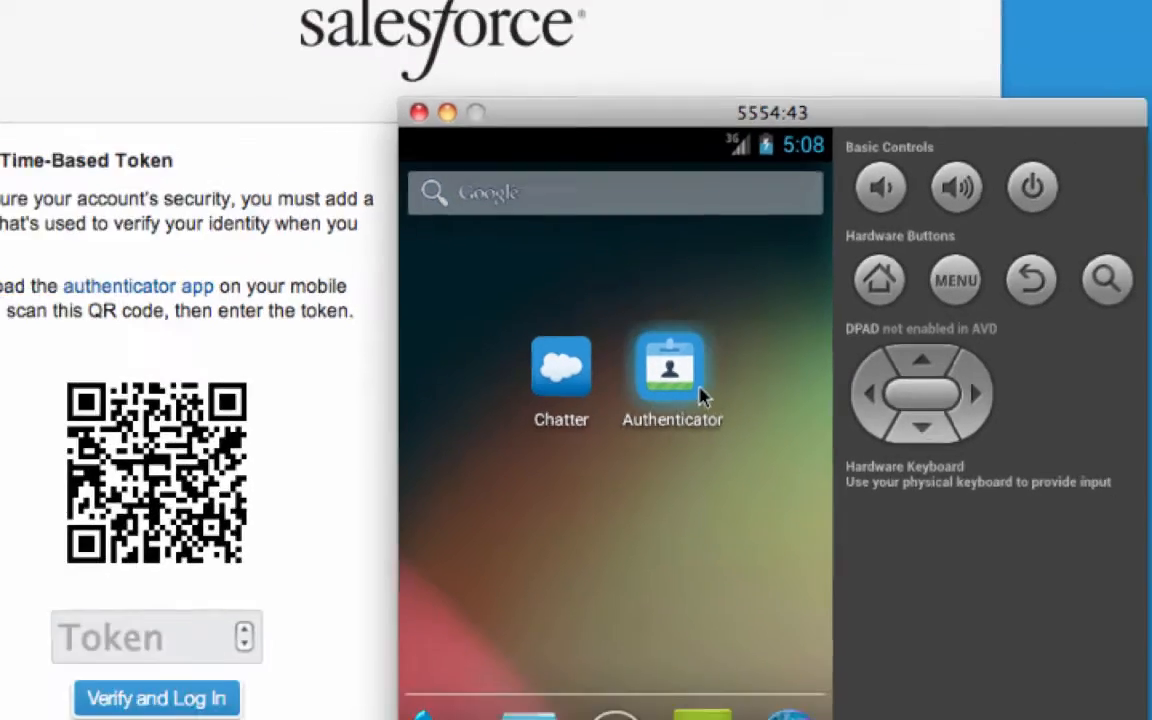
Step: In the emulator's Authenticator app, skip the intro and scan the Salesforce QR code to add a key
click(672, 398)
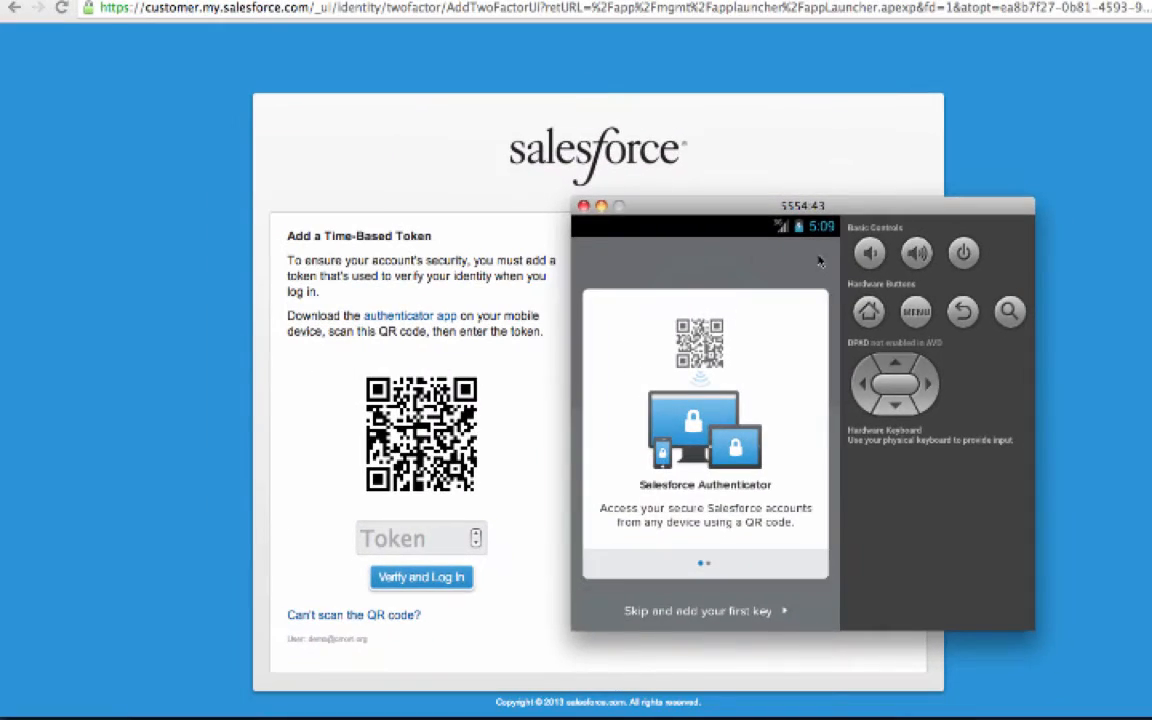
drag(630, 406, 612, 406)
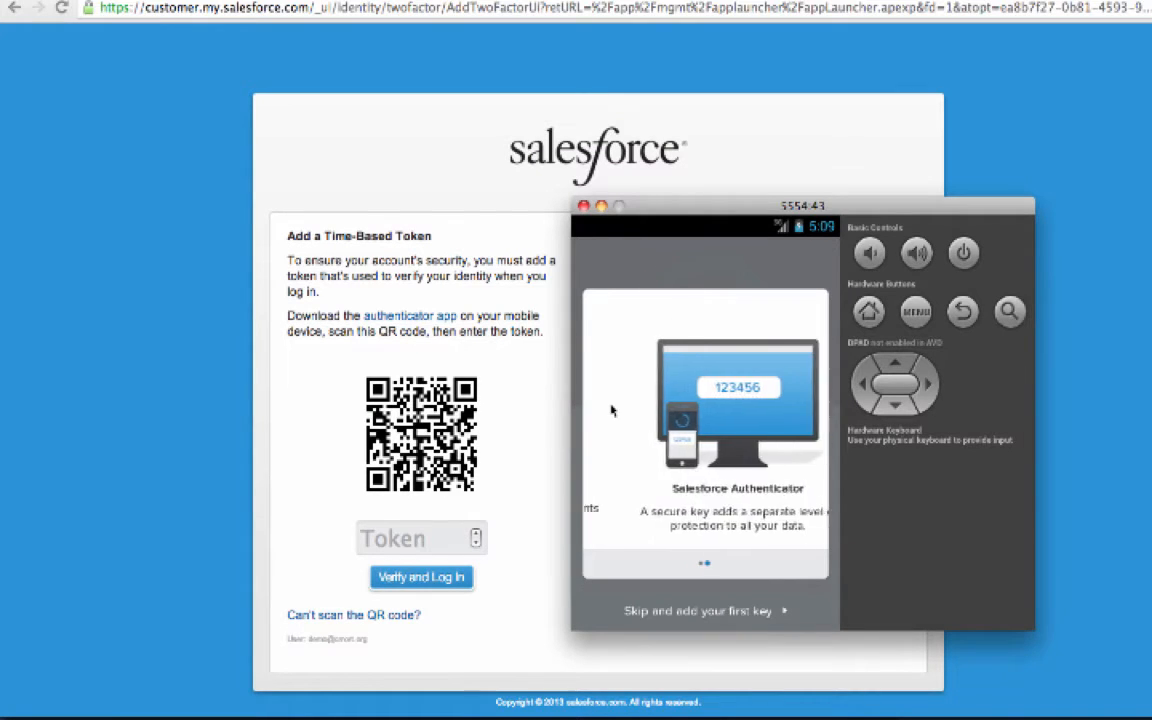
click(705, 612)
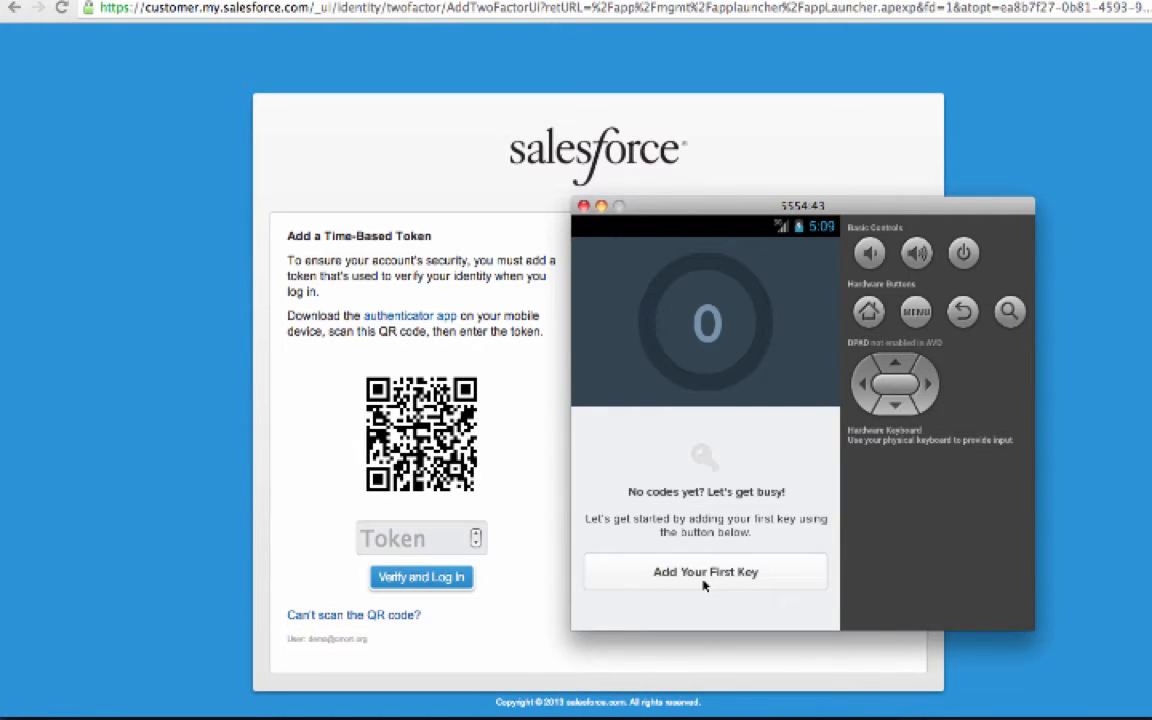
click(703, 586)
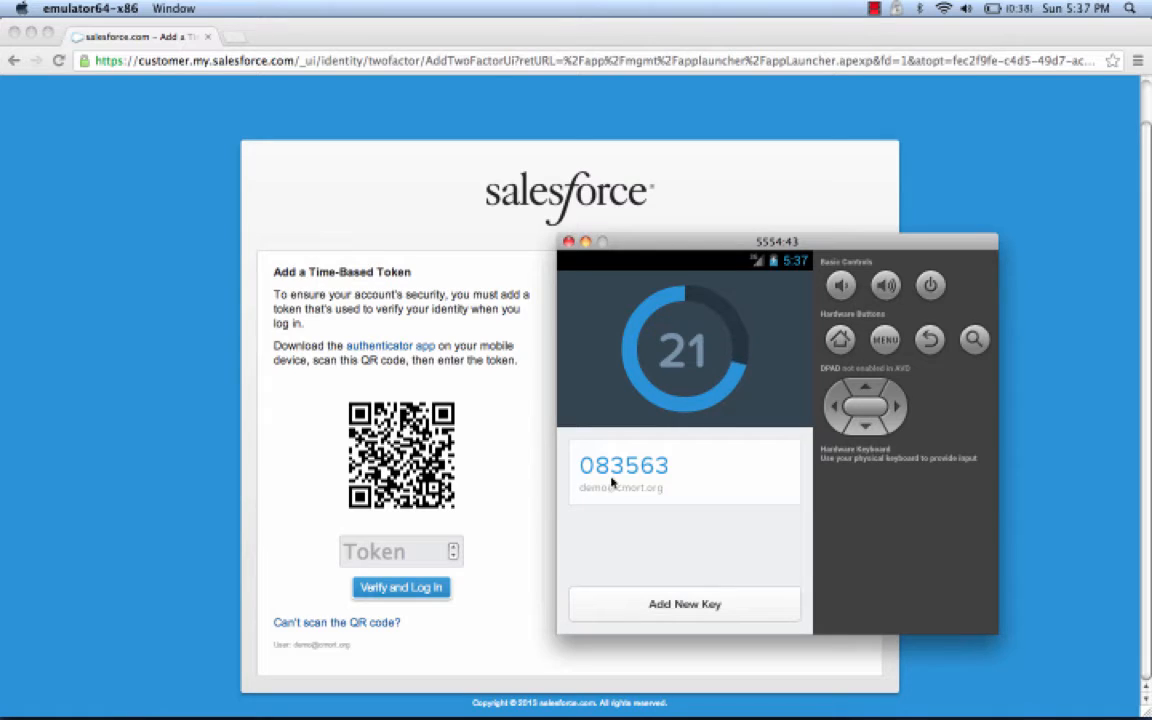
Step: Enter the authenticator's current code on the token page and verify to log in
click(405, 563)
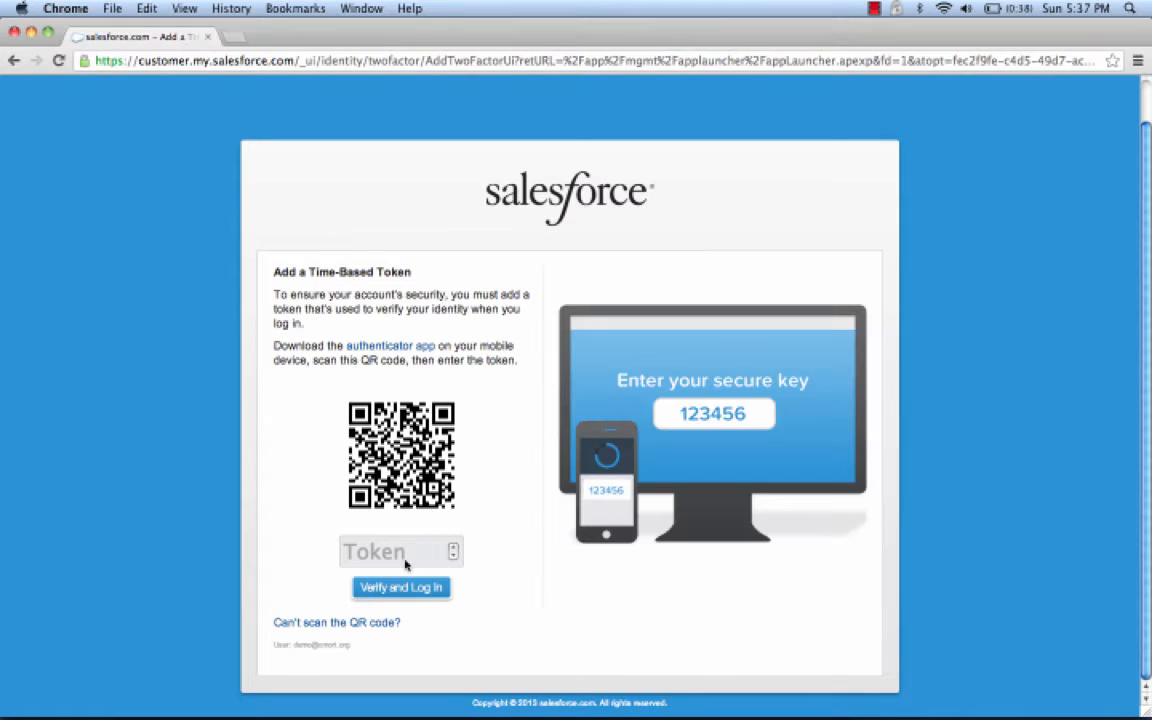
key(super+v)
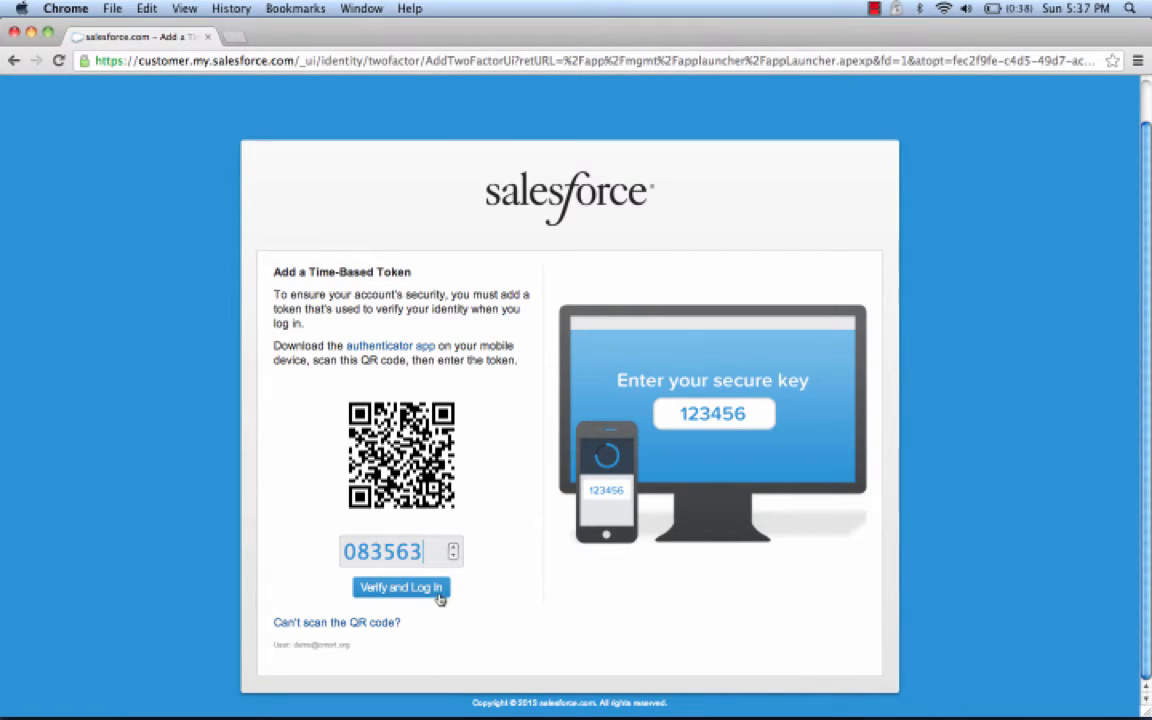
click(439, 592)
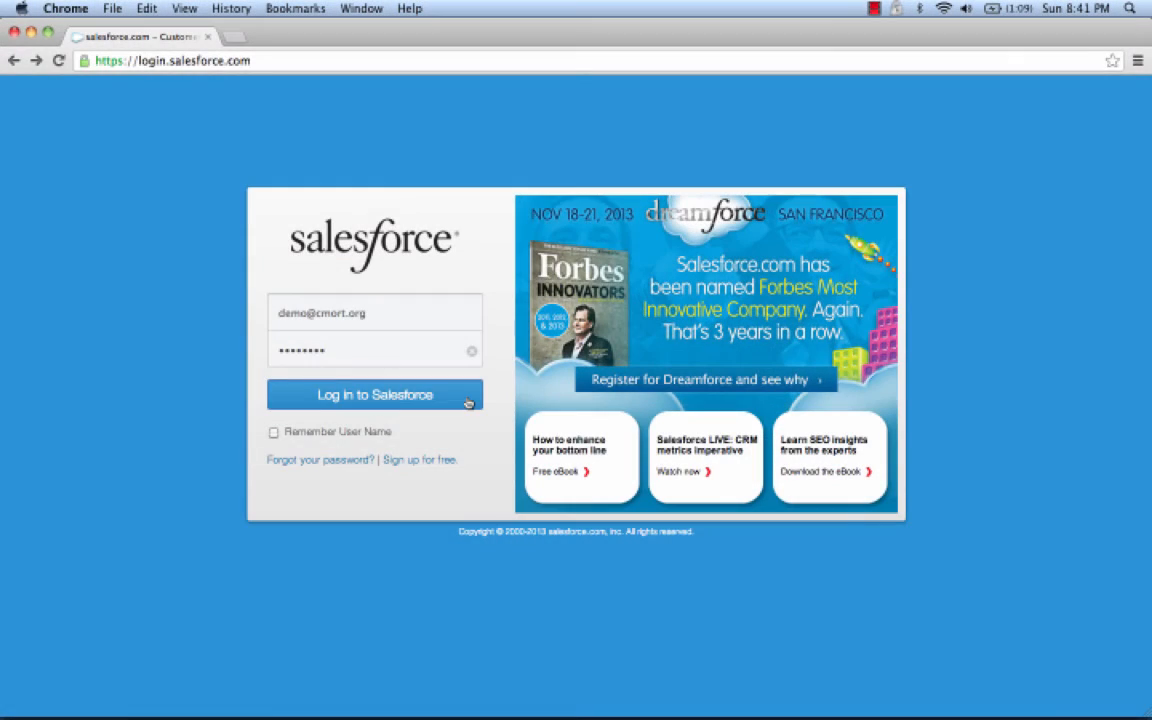
Step: Log in with the saved credentials and verify with the authenticator's current time-based code
click(468, 401)
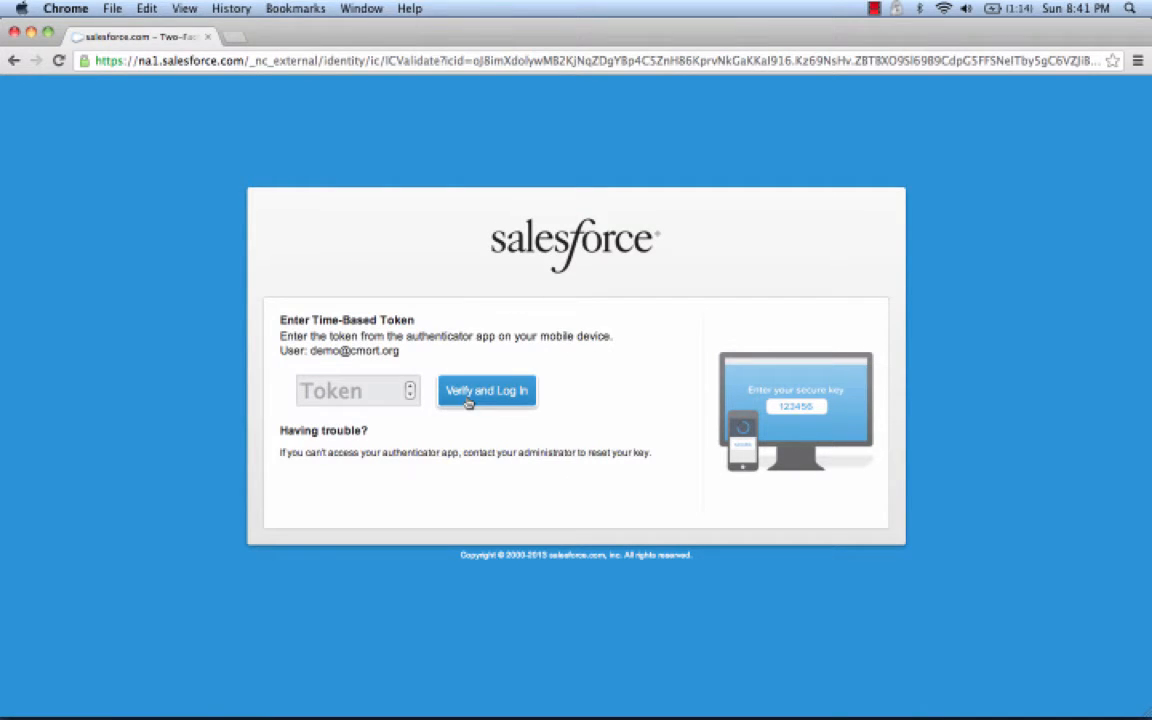
key(super+Tab)
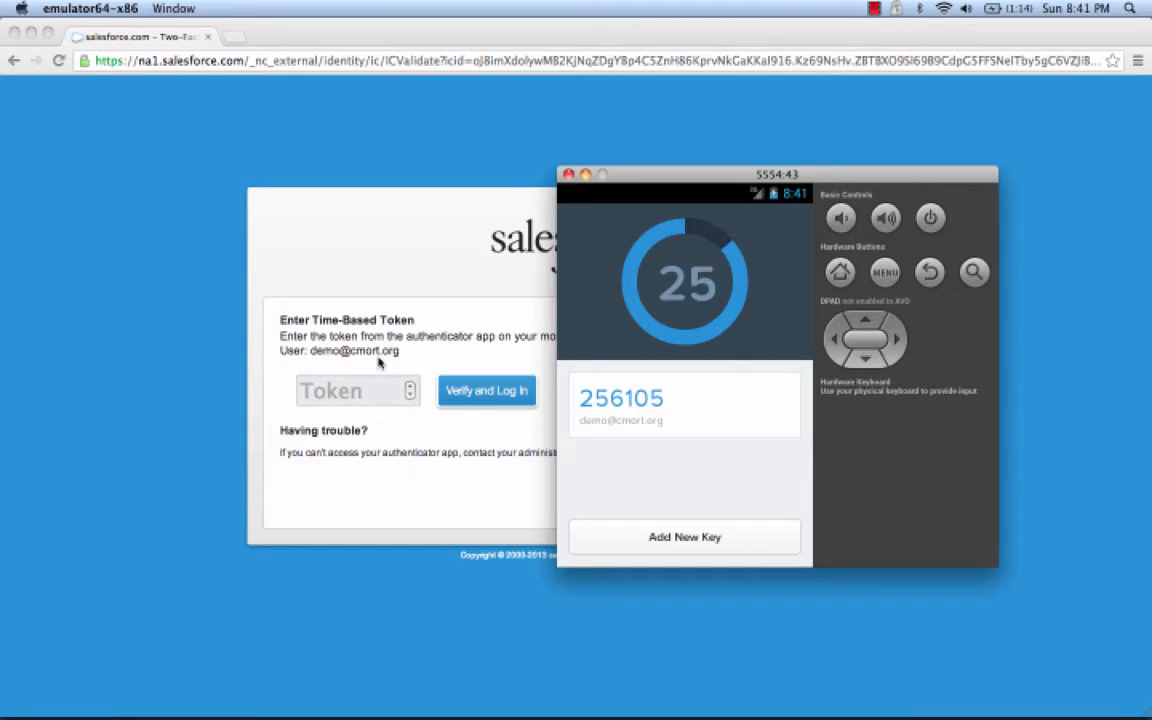
click(360, 392)
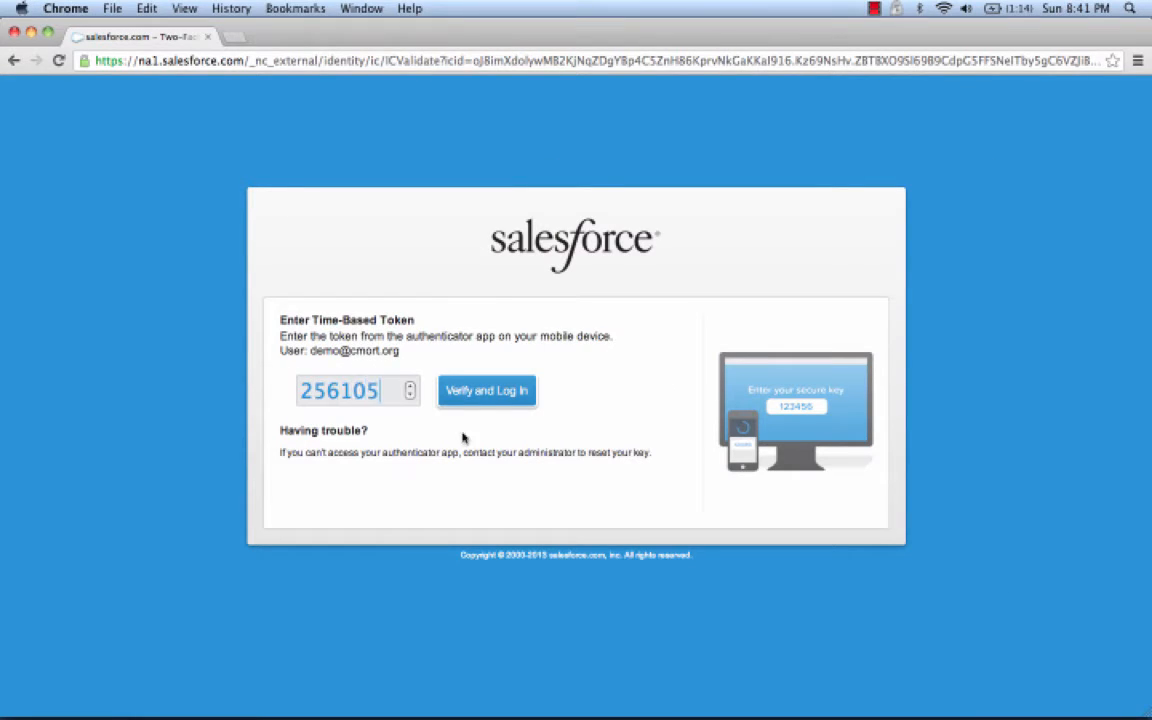
click(525, 393)
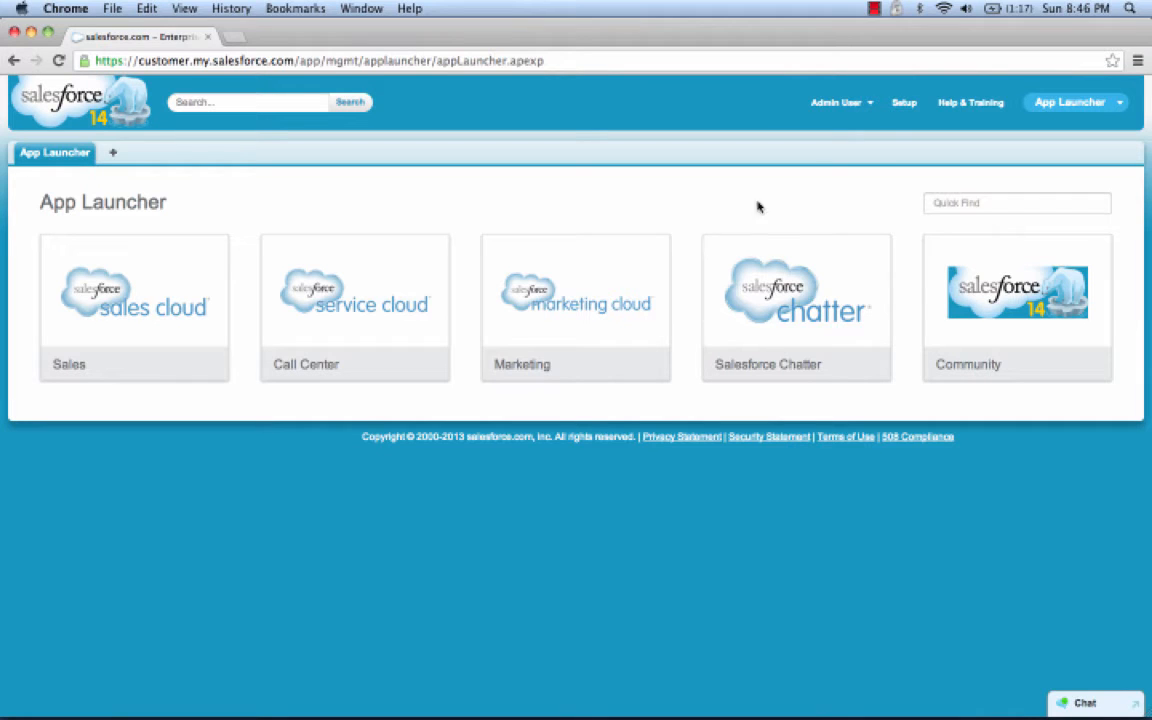
Step: Check in Session Settings that Two Factor Authentication is High Assurance, then cancel without changes
click(904, 102)
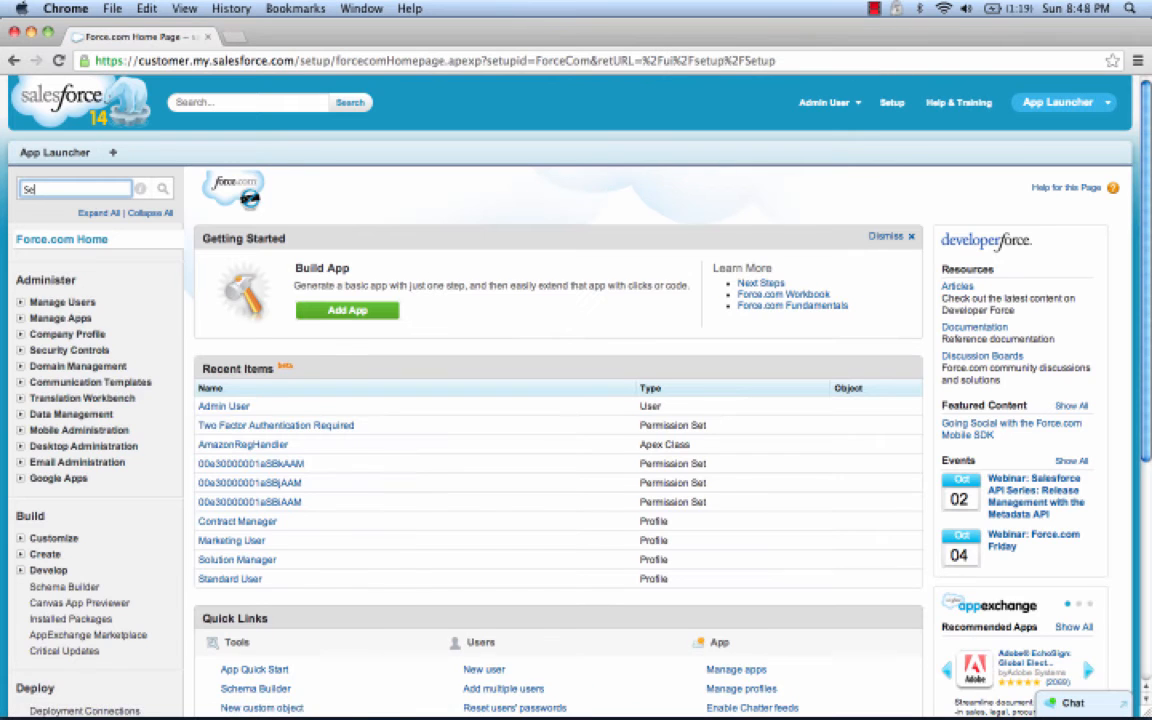
text(ssion)
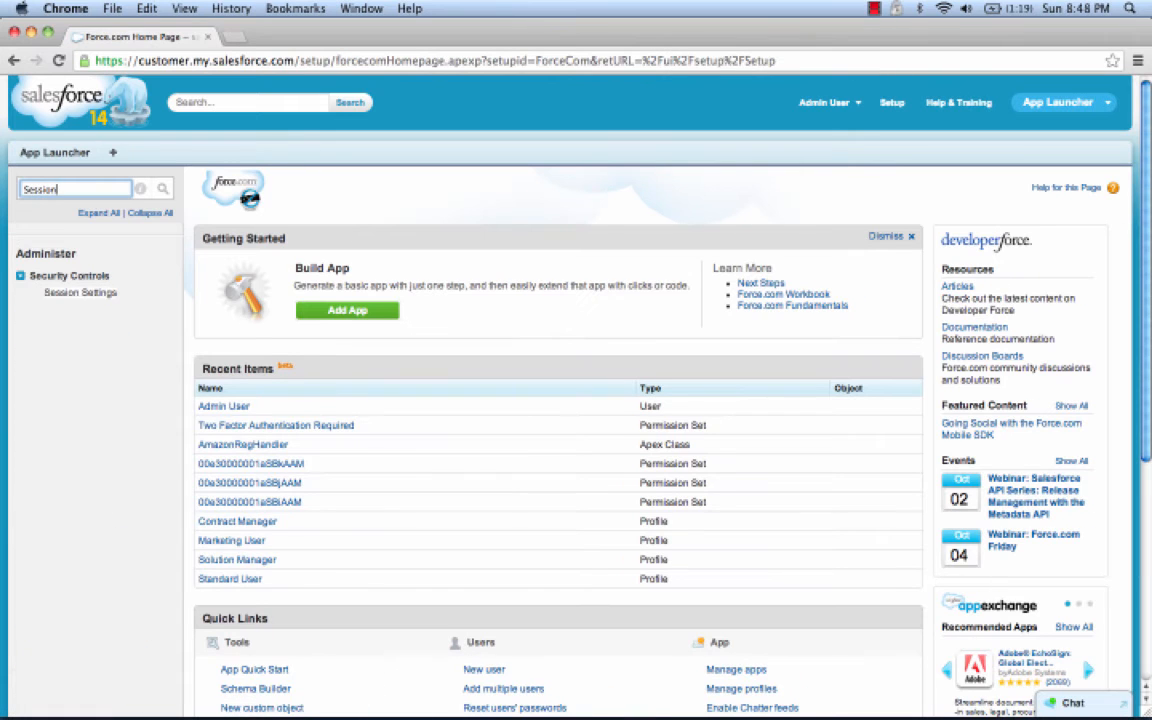
click(80, 292)
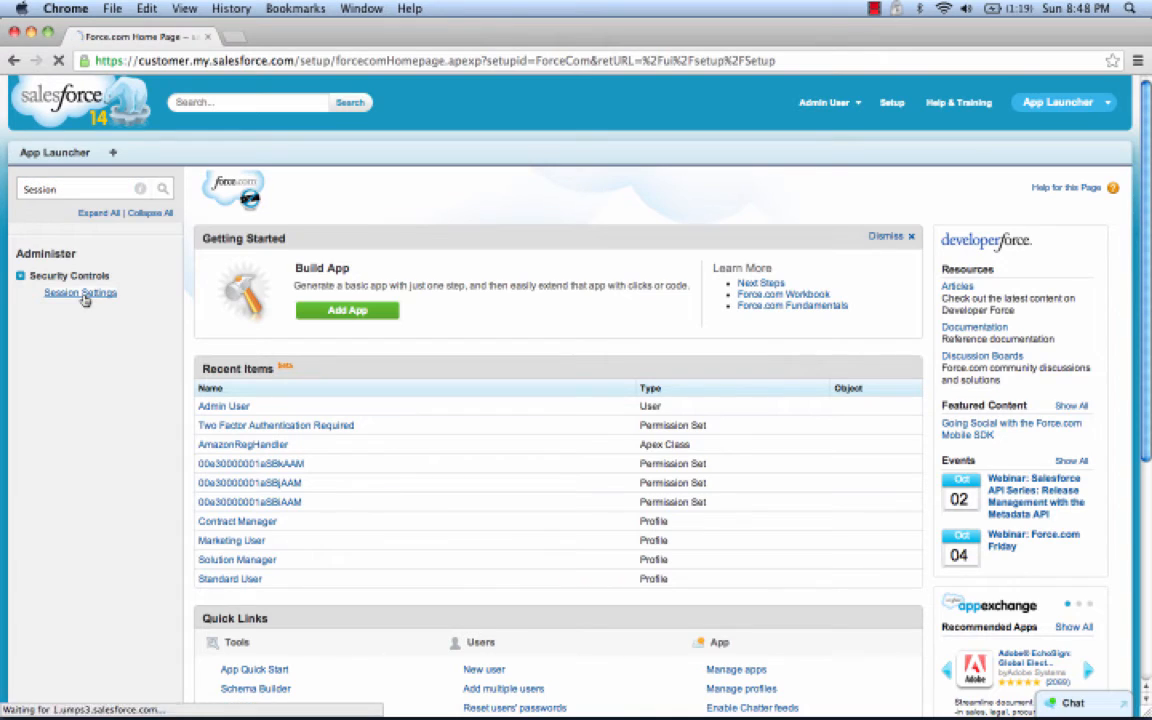
scroll(386, 354, down, 10)
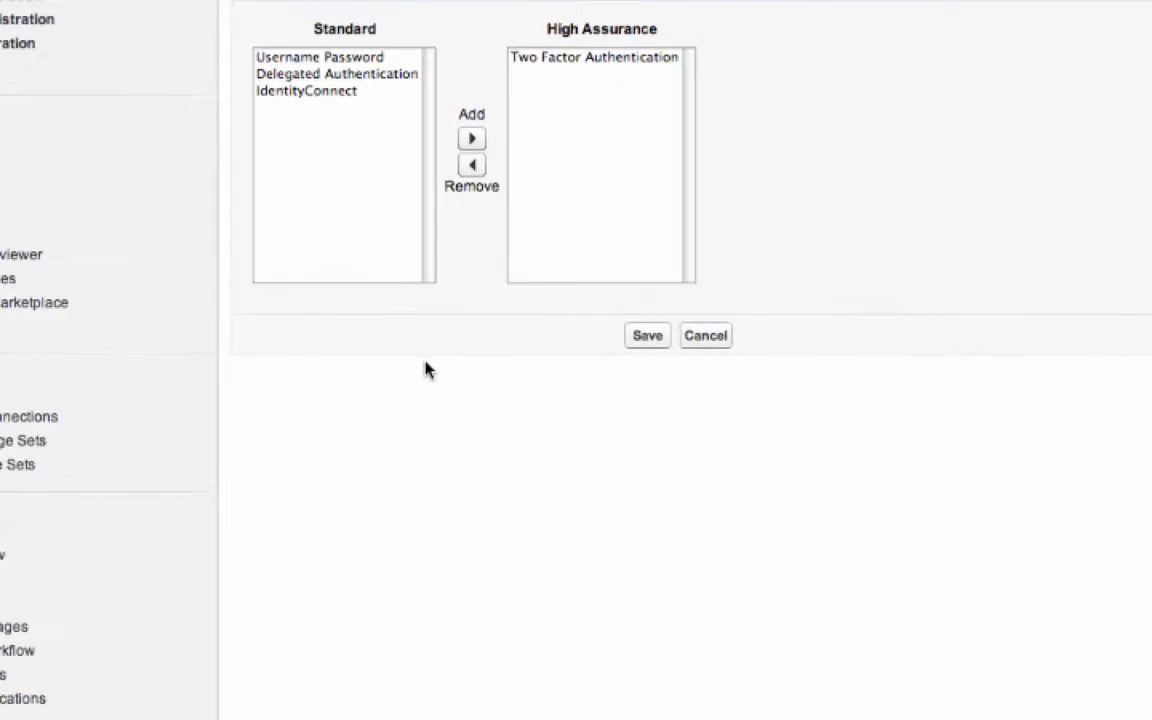
scroll(466, 388, up, 2)
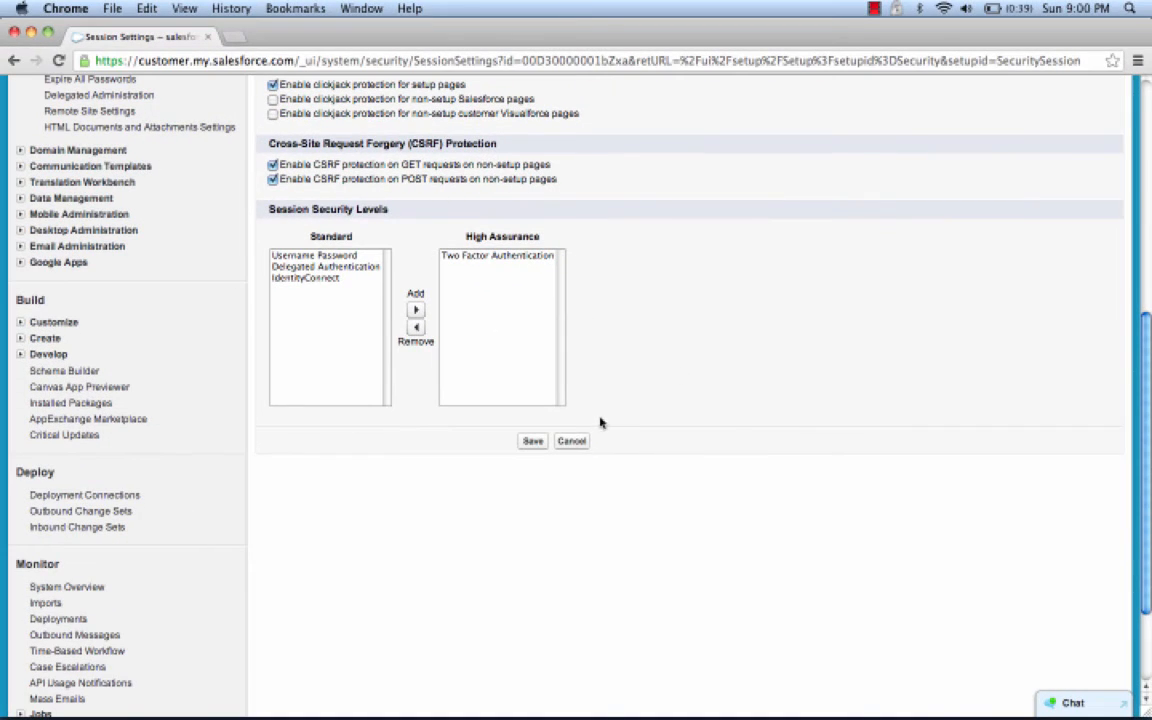
click(571, 441)
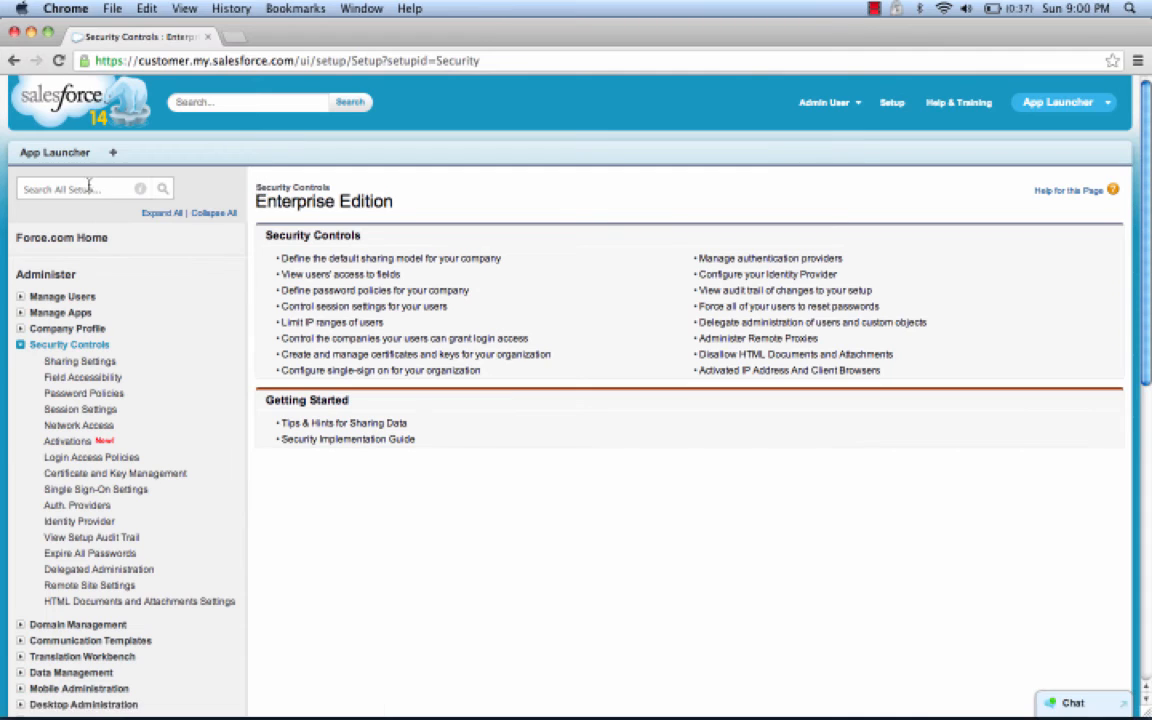
Step: Require High Assurance with step-up authentication in the Reports & Dashboards access policy, save, and log out
click(90, 189)
text(Report)
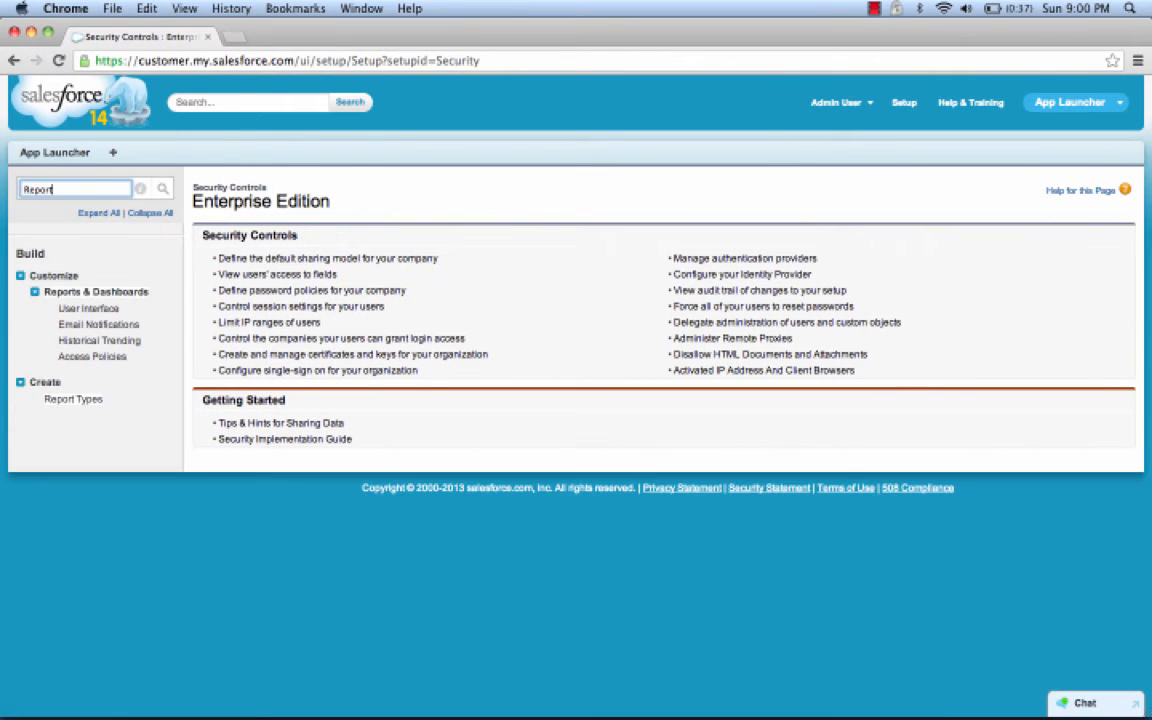
click(102, 357)
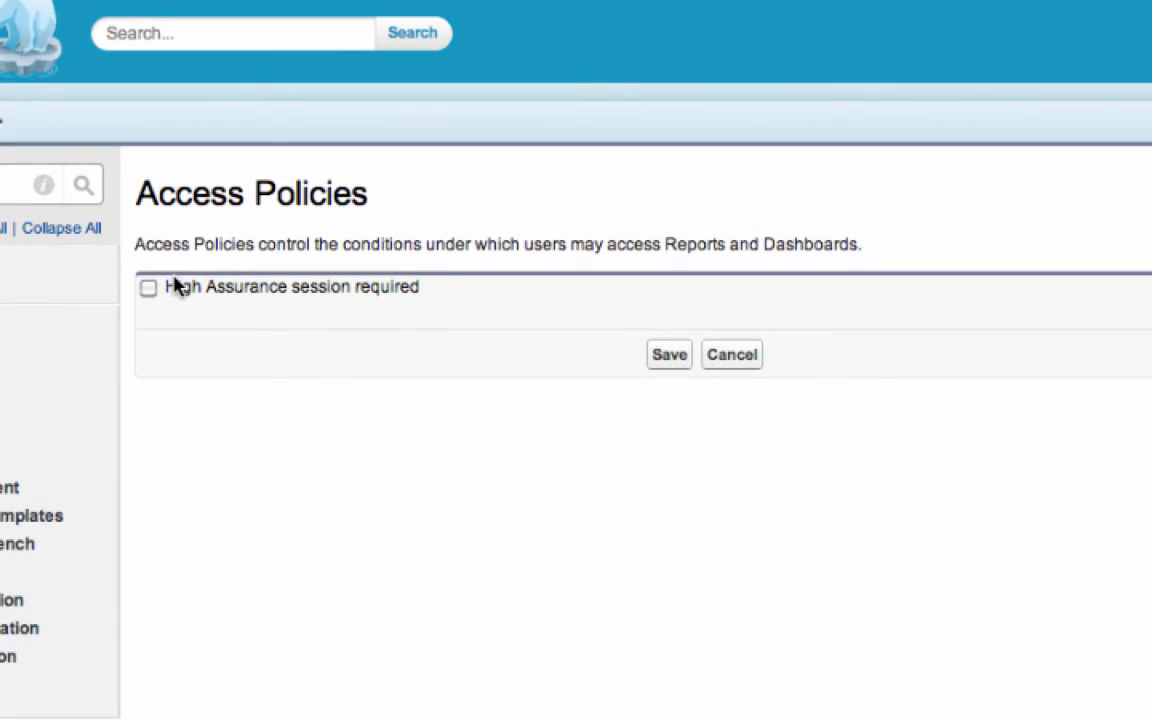
click(149, 289)
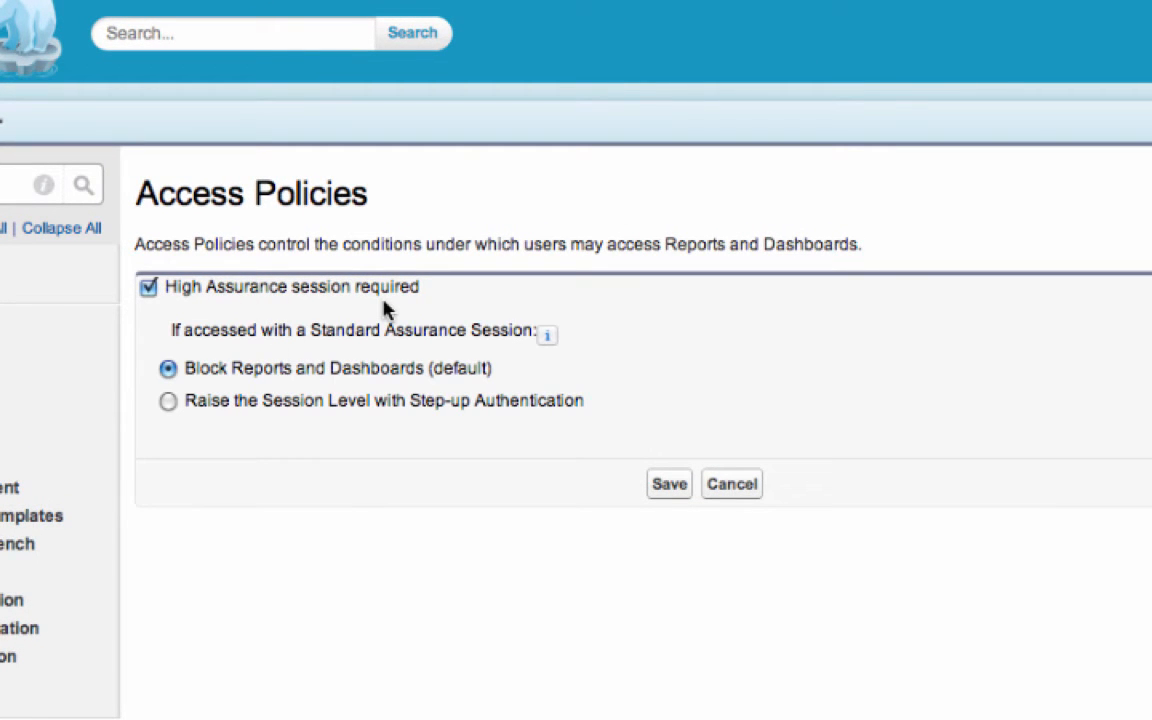
click(167, 402)
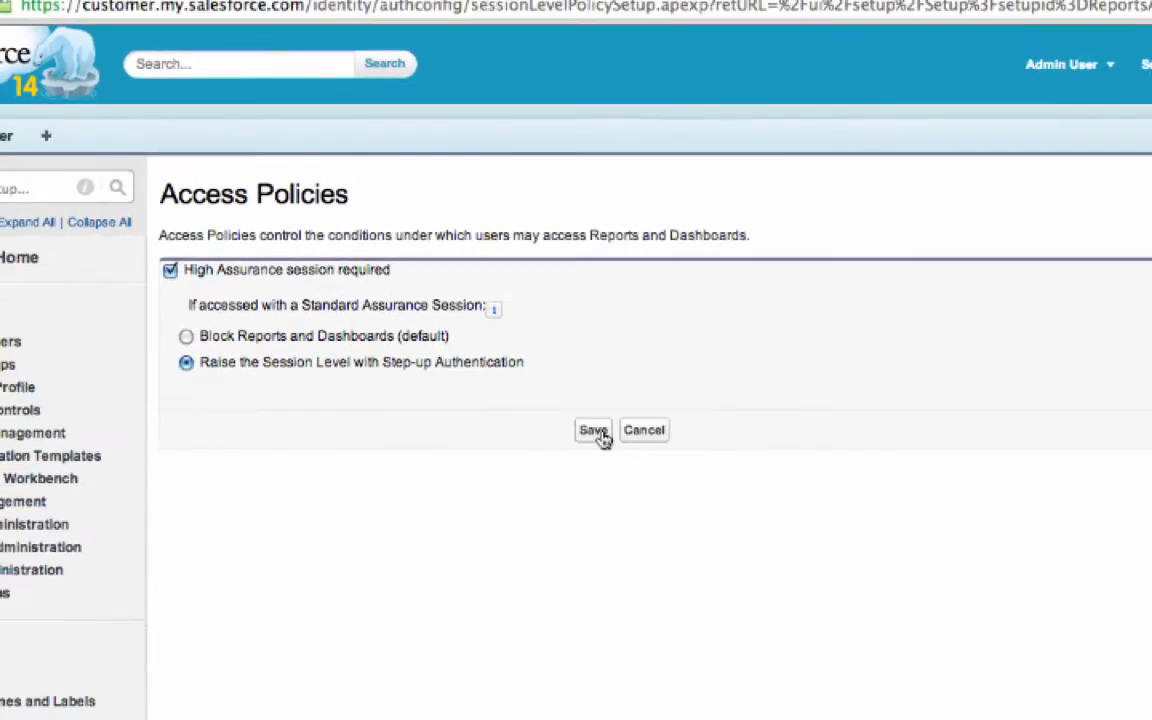
click(593, 430)
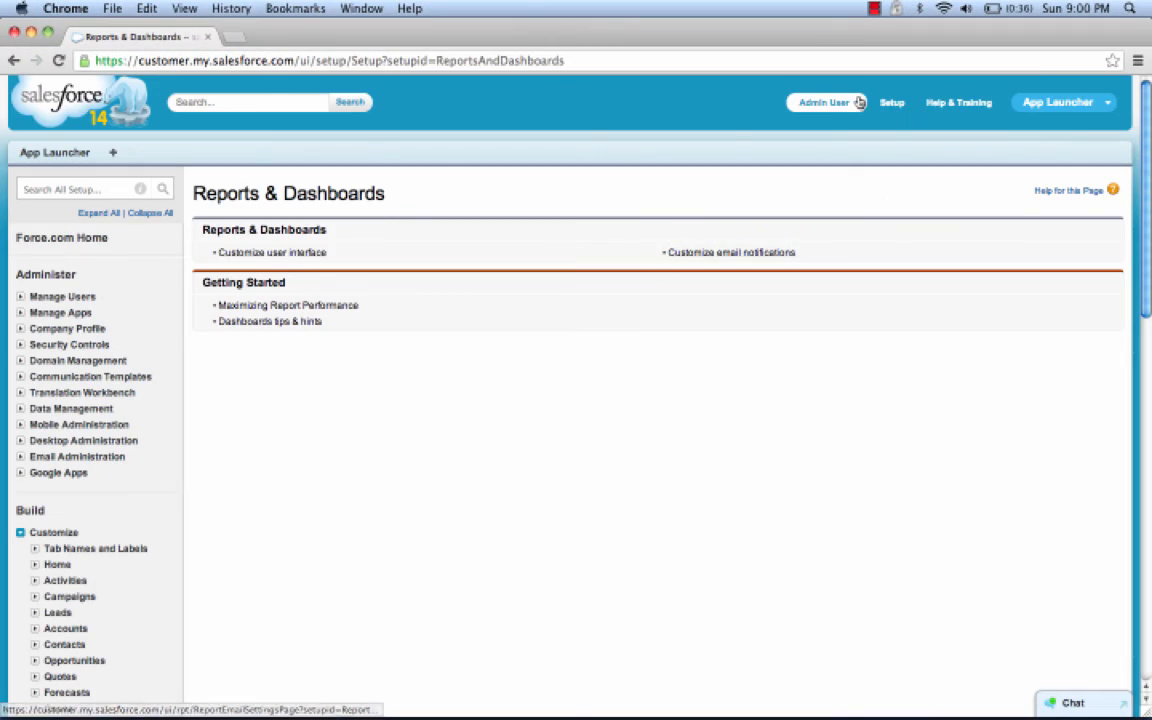
click(1088, 67)
click(807, 186)
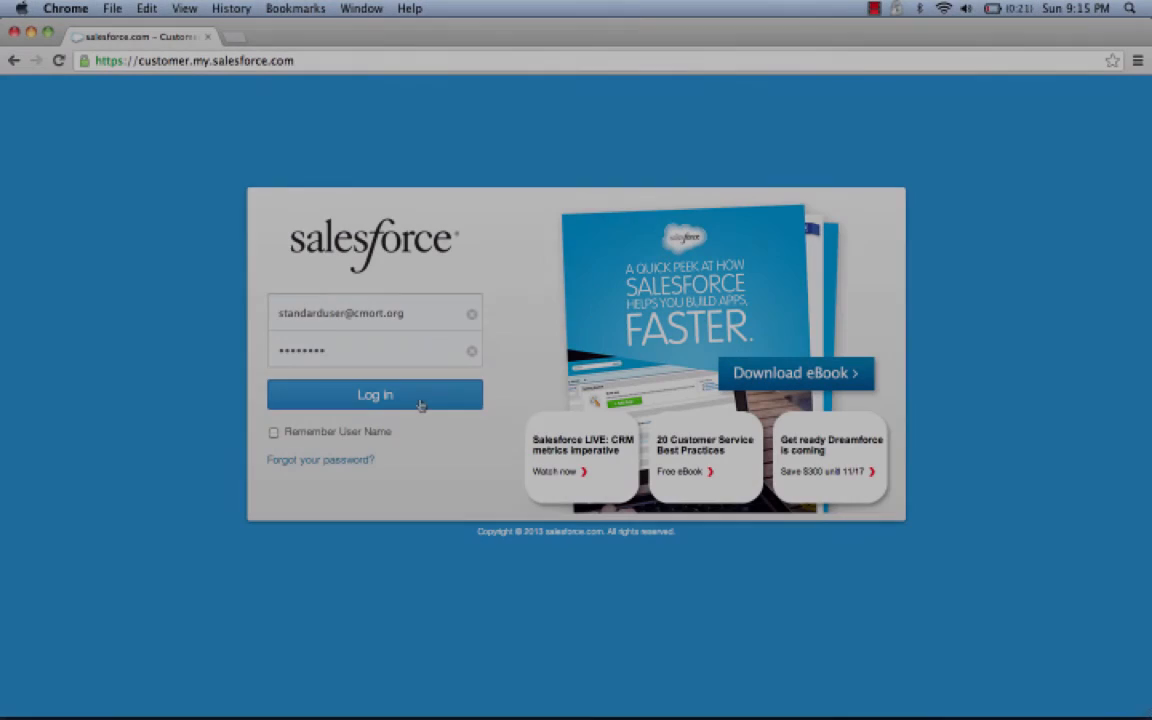
Step: Log in as the standard user, open Reports, and verify with the mobile authenticator's code
click(419, 400)
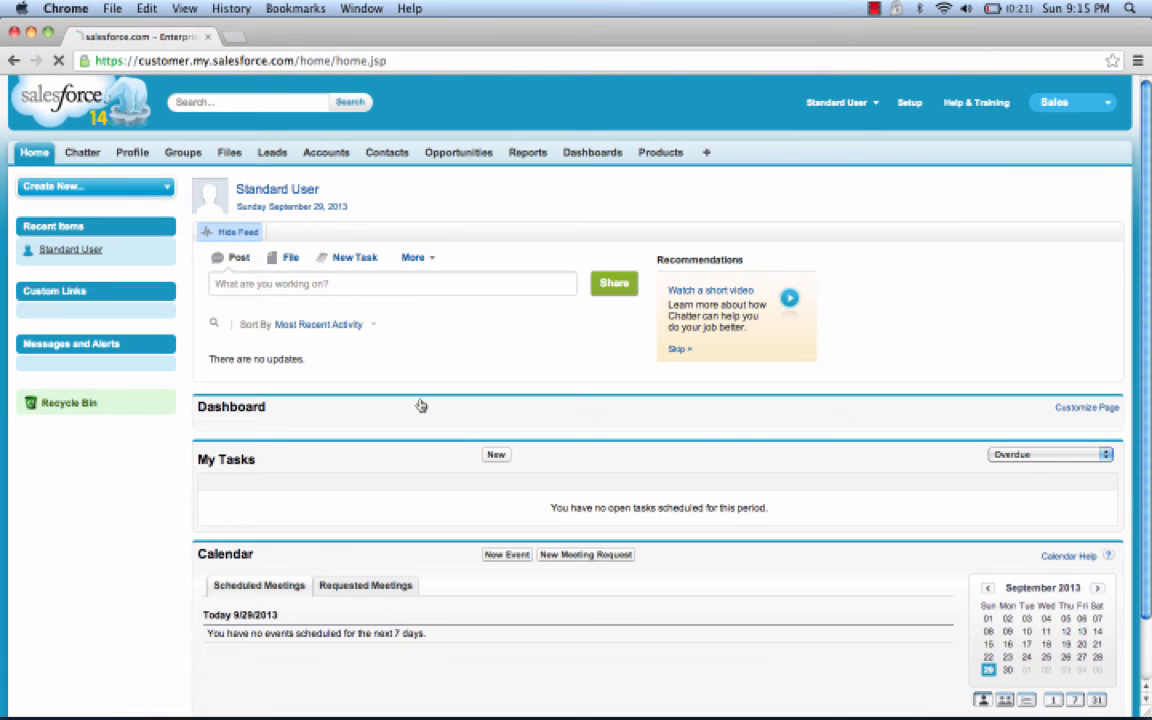
click(527, 153)
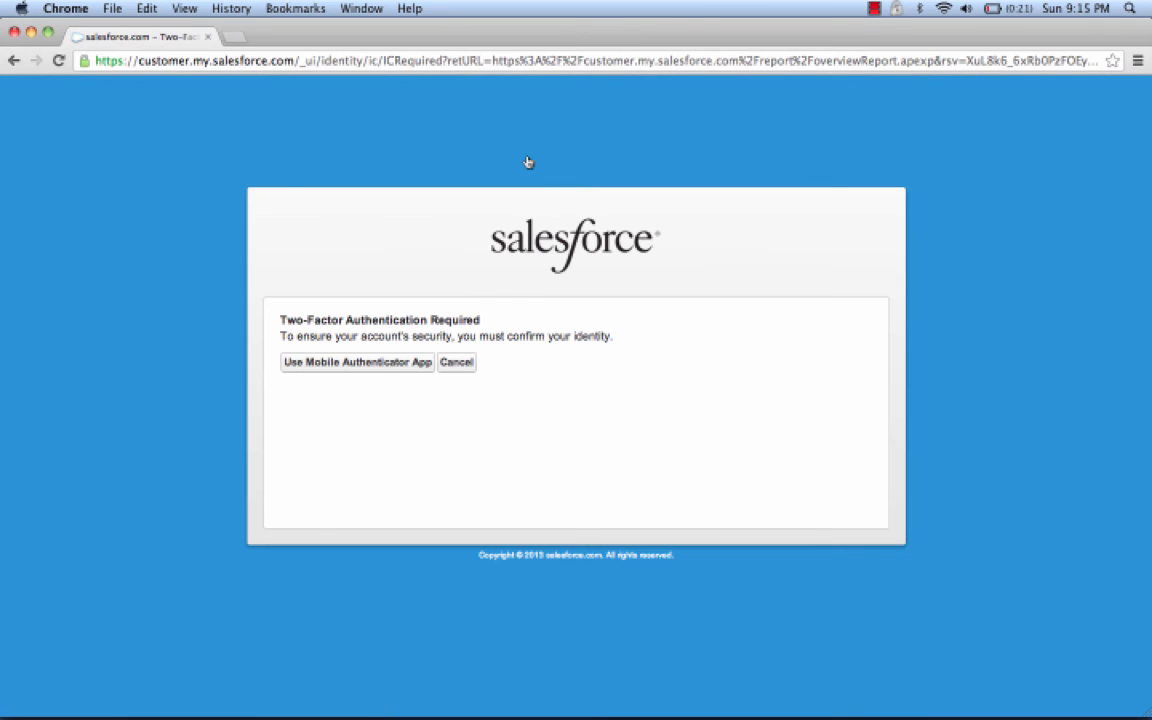
click(383, 362)
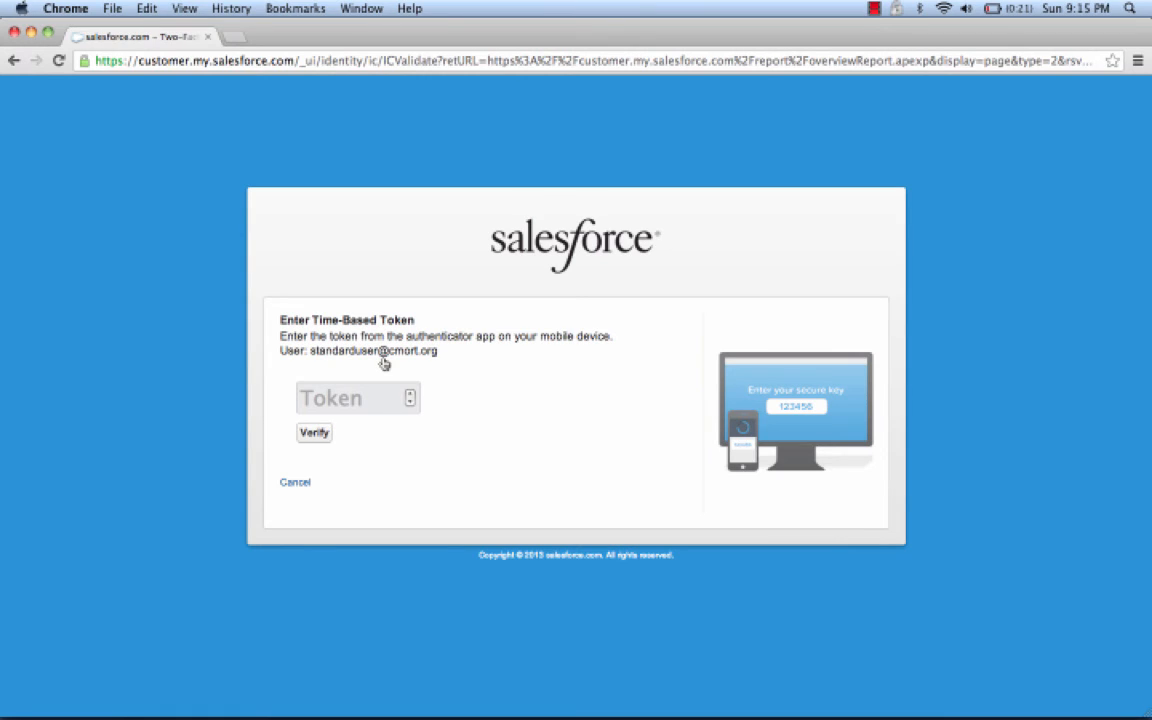
key(super+Tab)
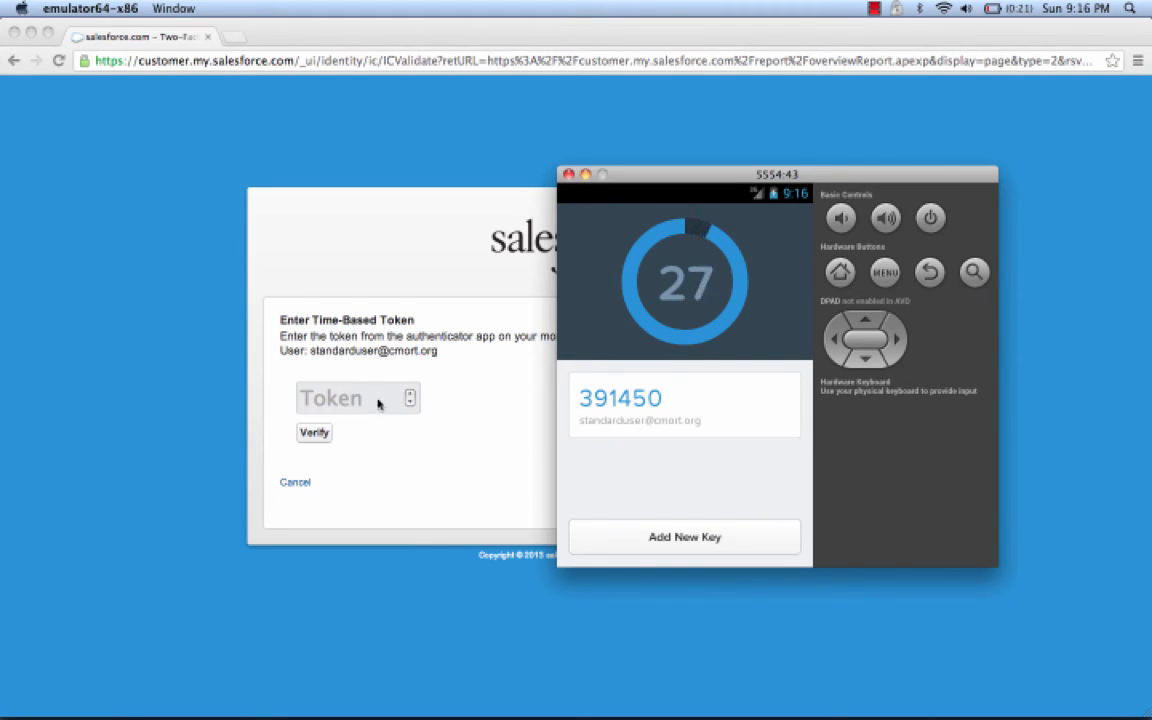
click(321, 398)
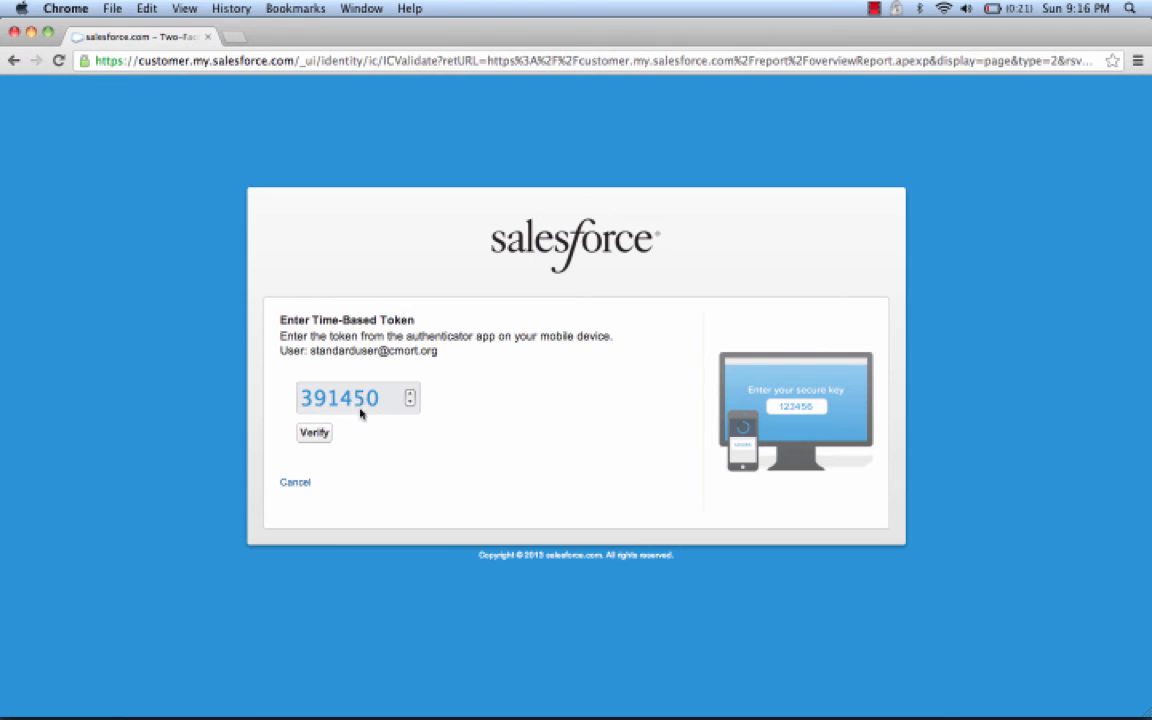
click(329, 432)
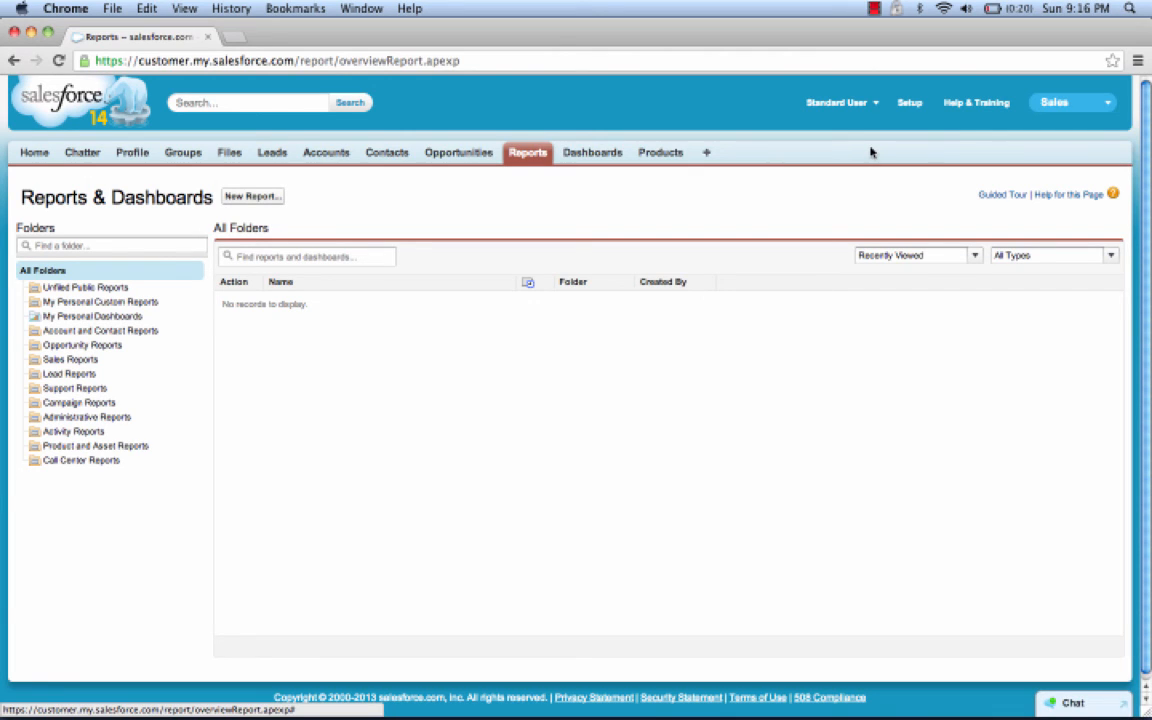
Step: Remove the standard user's Time-Based Token in Advanced User Details and start adding a new one
click(850, 104)
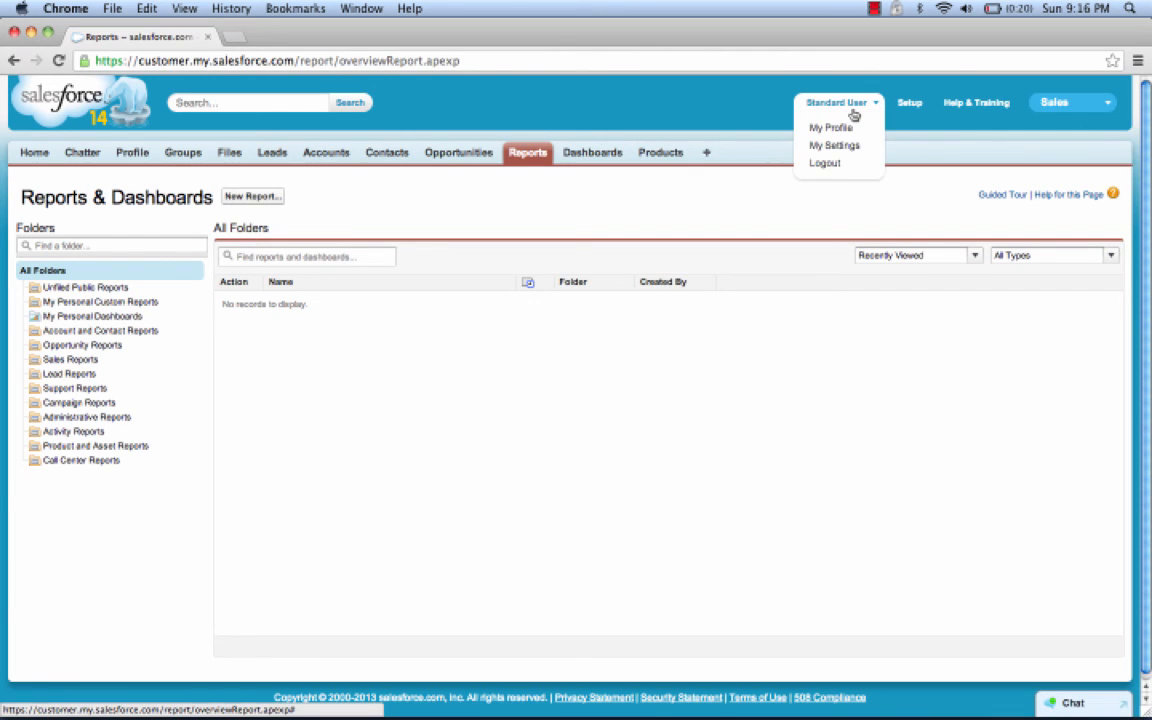
click(836, 145)
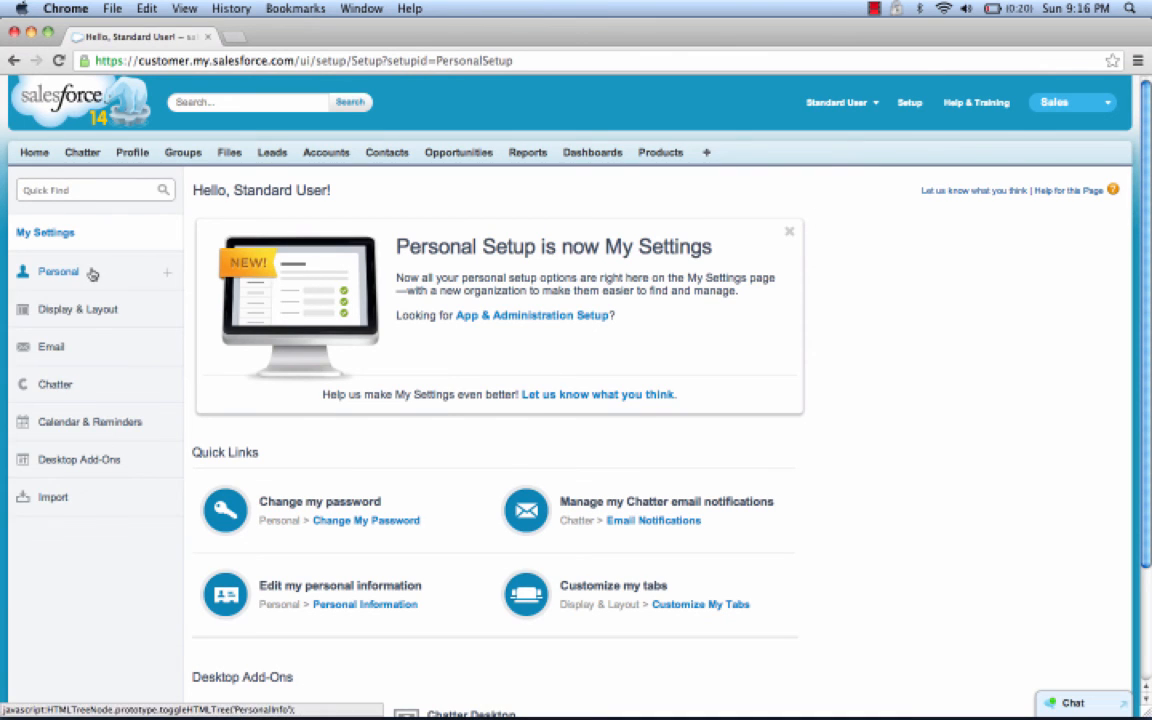
click(92, 273)
click(81, 556)
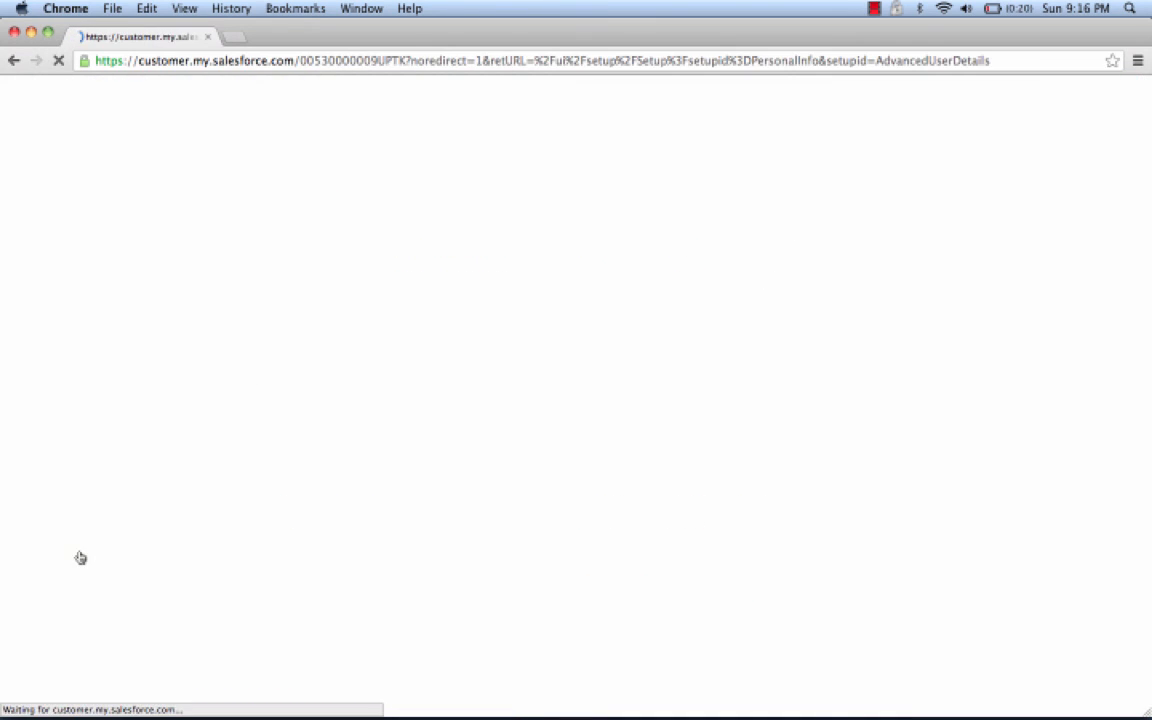
scroll(370, 527, down, 5)
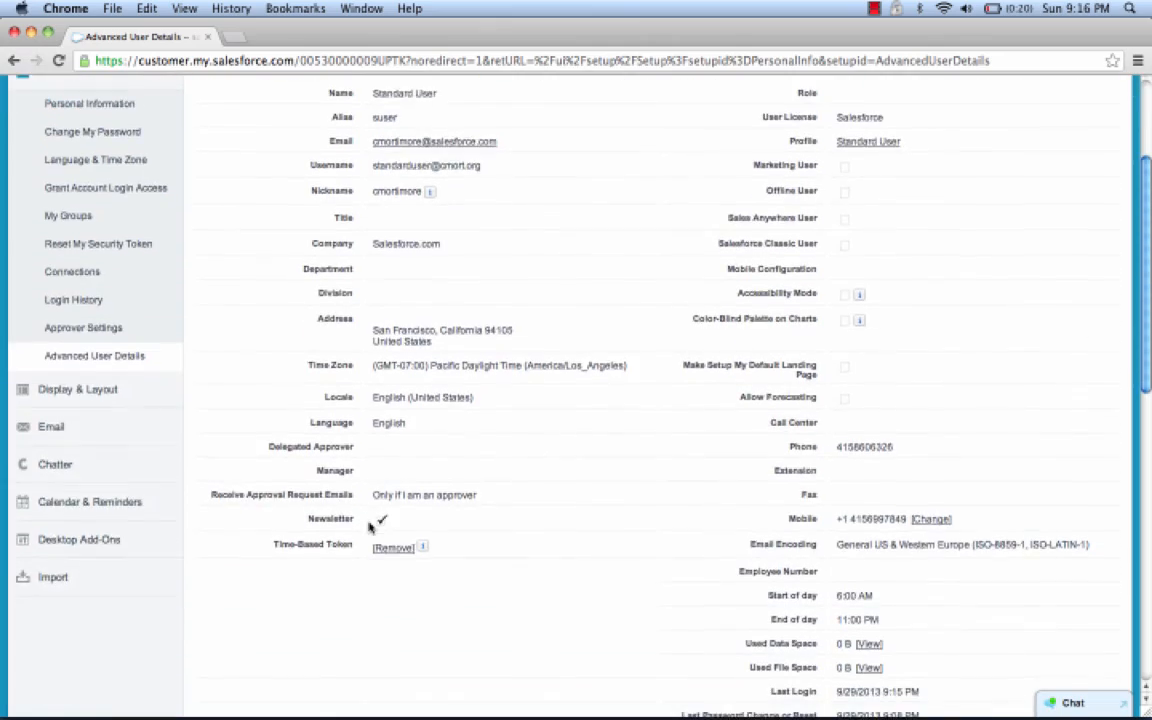
click(393, 548)
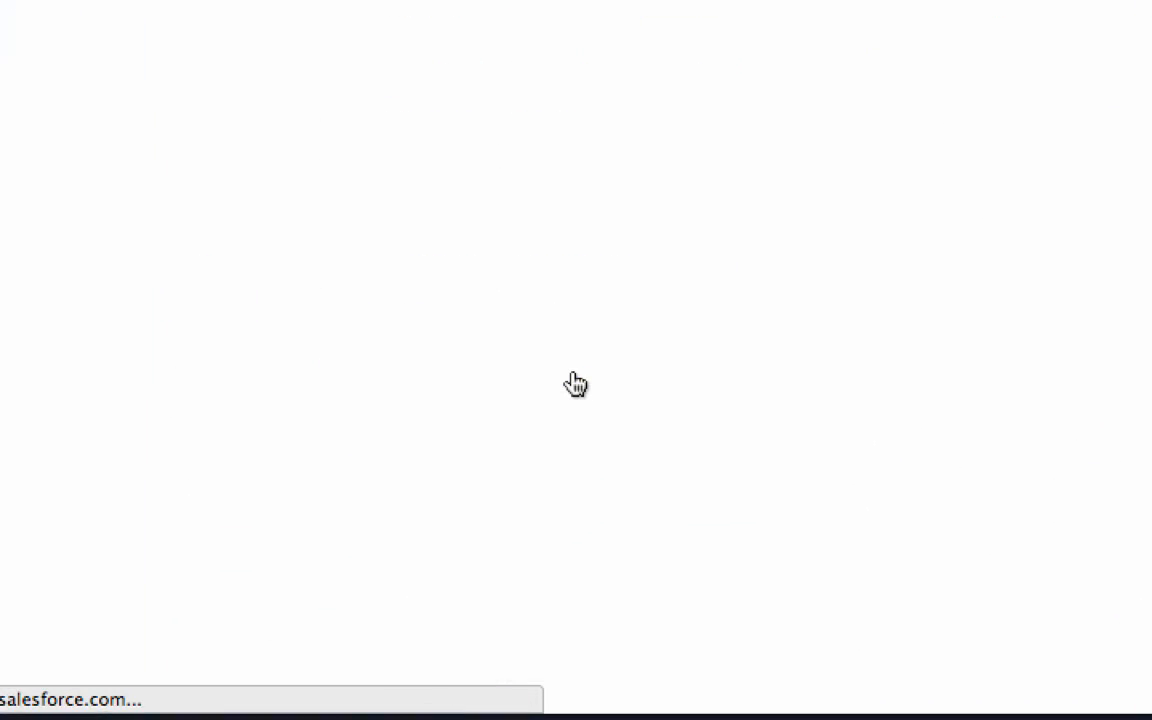
scroll(576, 384, down, 5)
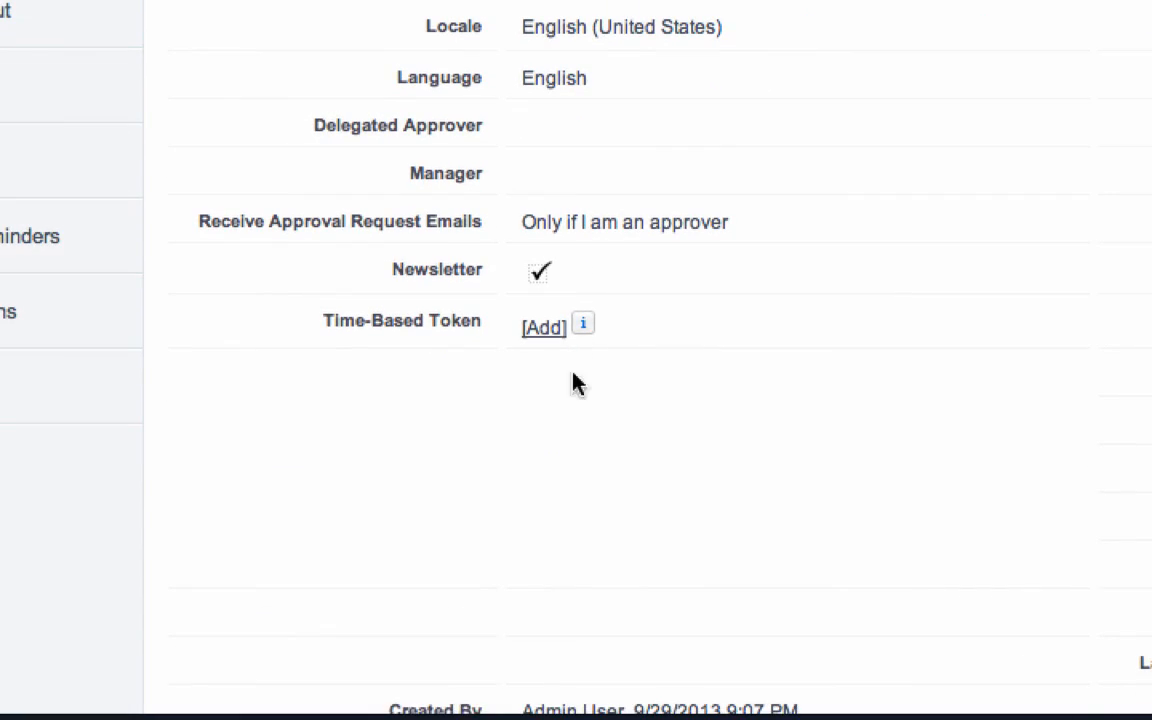
click(545, 330)
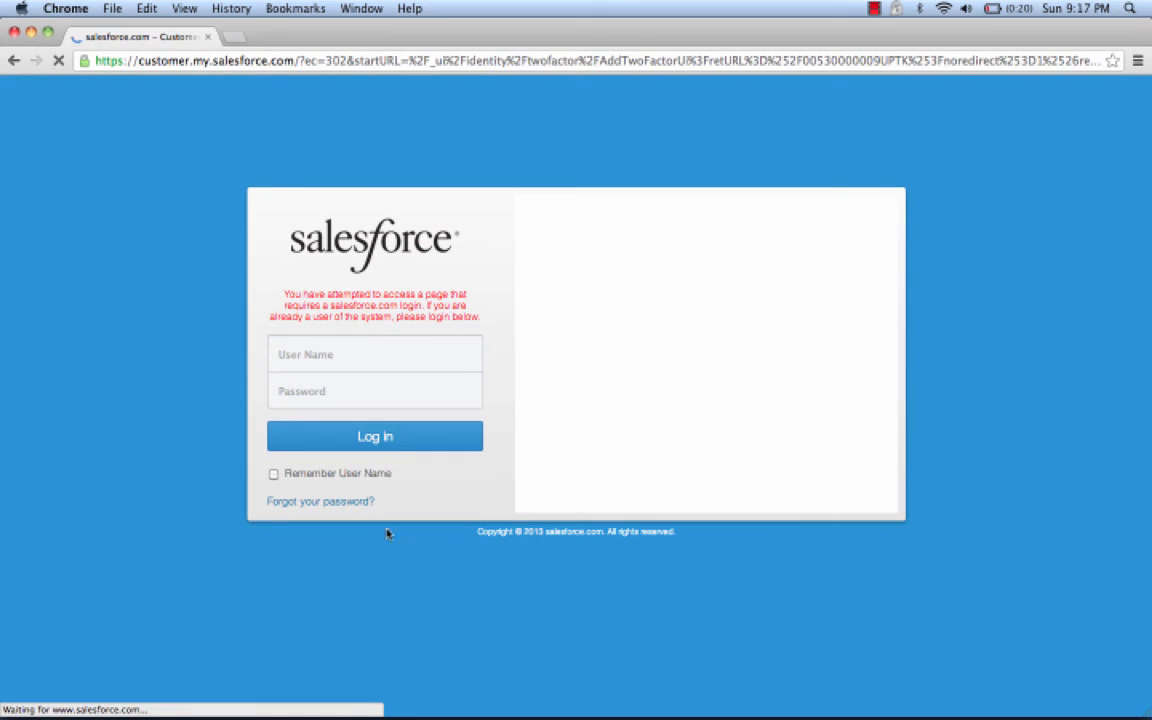
Step: Log back in with the standard user's suggested user name and password
click(399, 362)
text(sta)
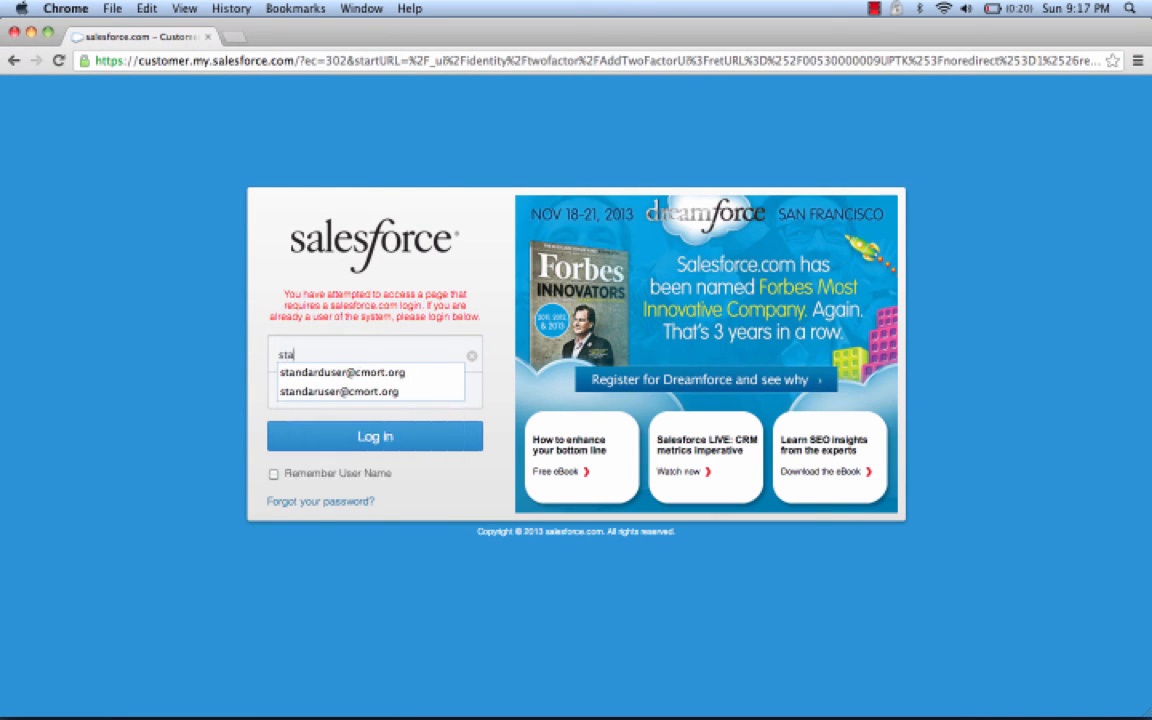
key(Down)
key(Return)
key(Tab)
text(********)
key(Return)
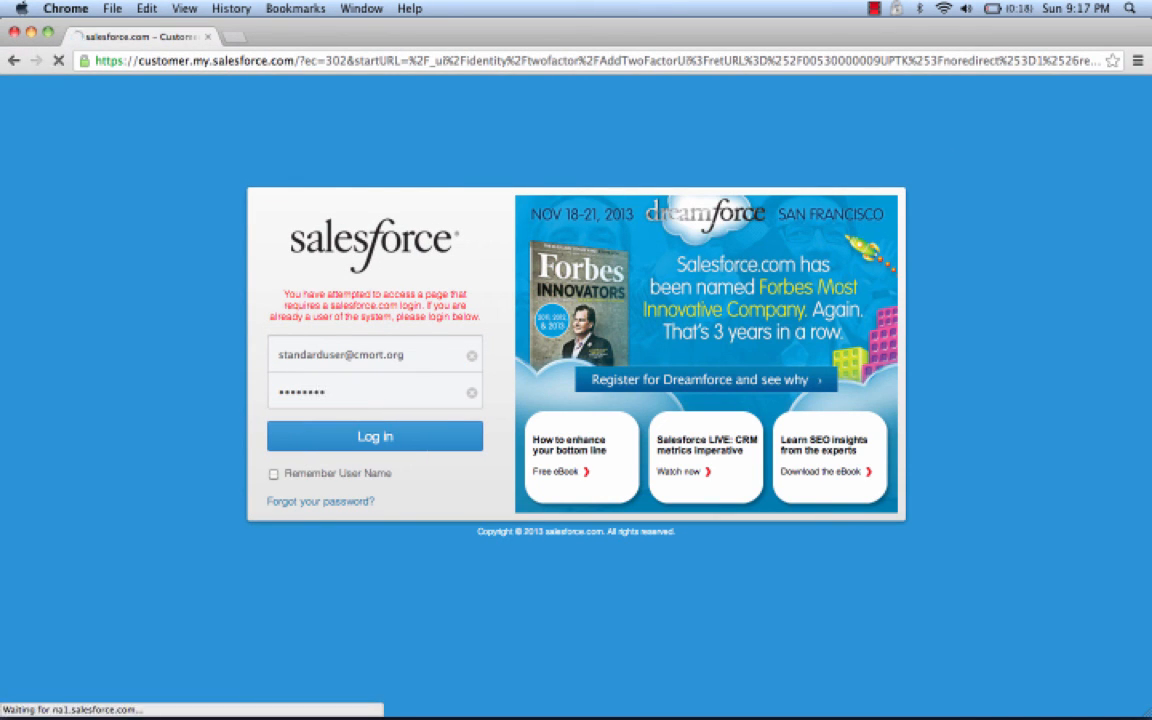